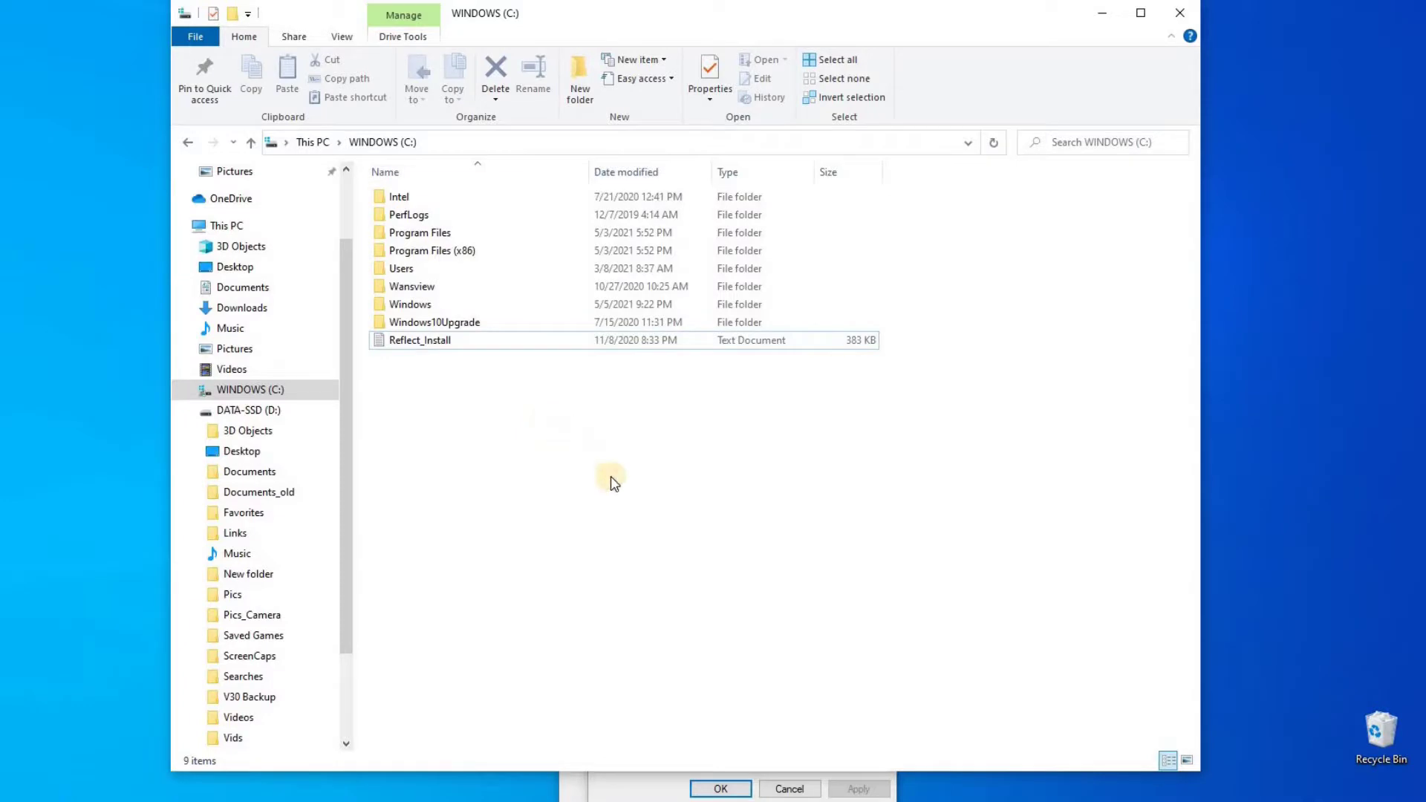
Try to create a new text document in the root of drive C:, dismissing any error dialog
right_click(550, 428)
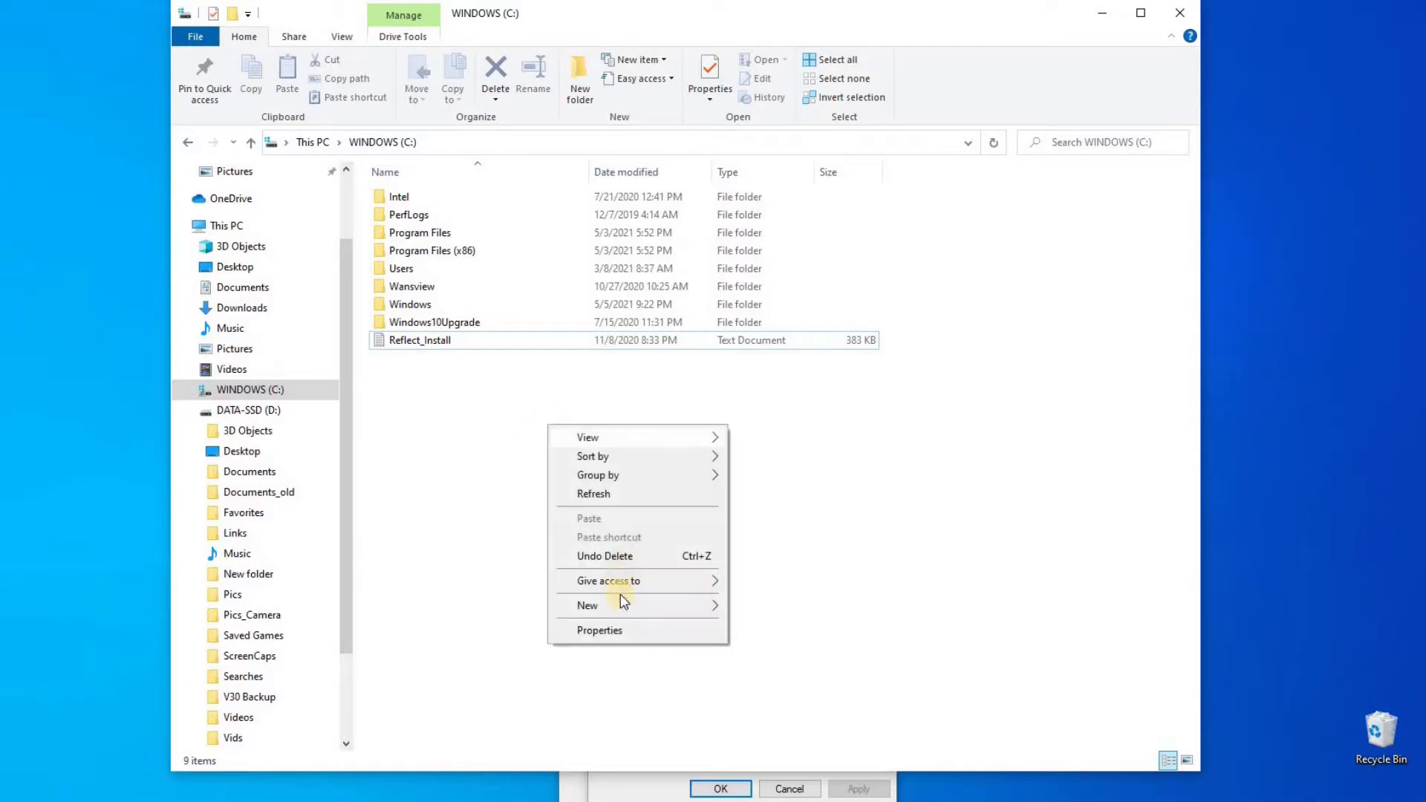
mouse_move(622, 604)
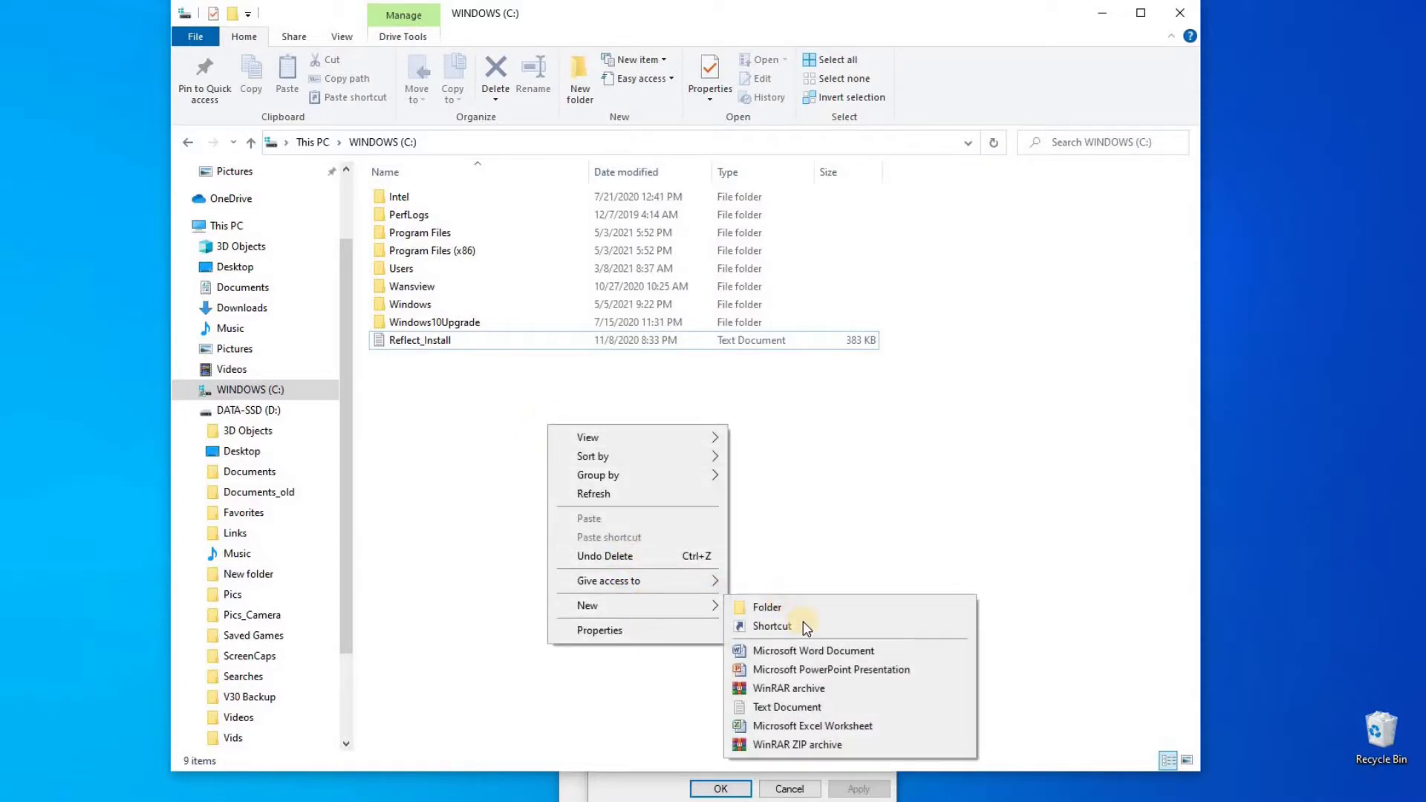
left_click(814, 710)
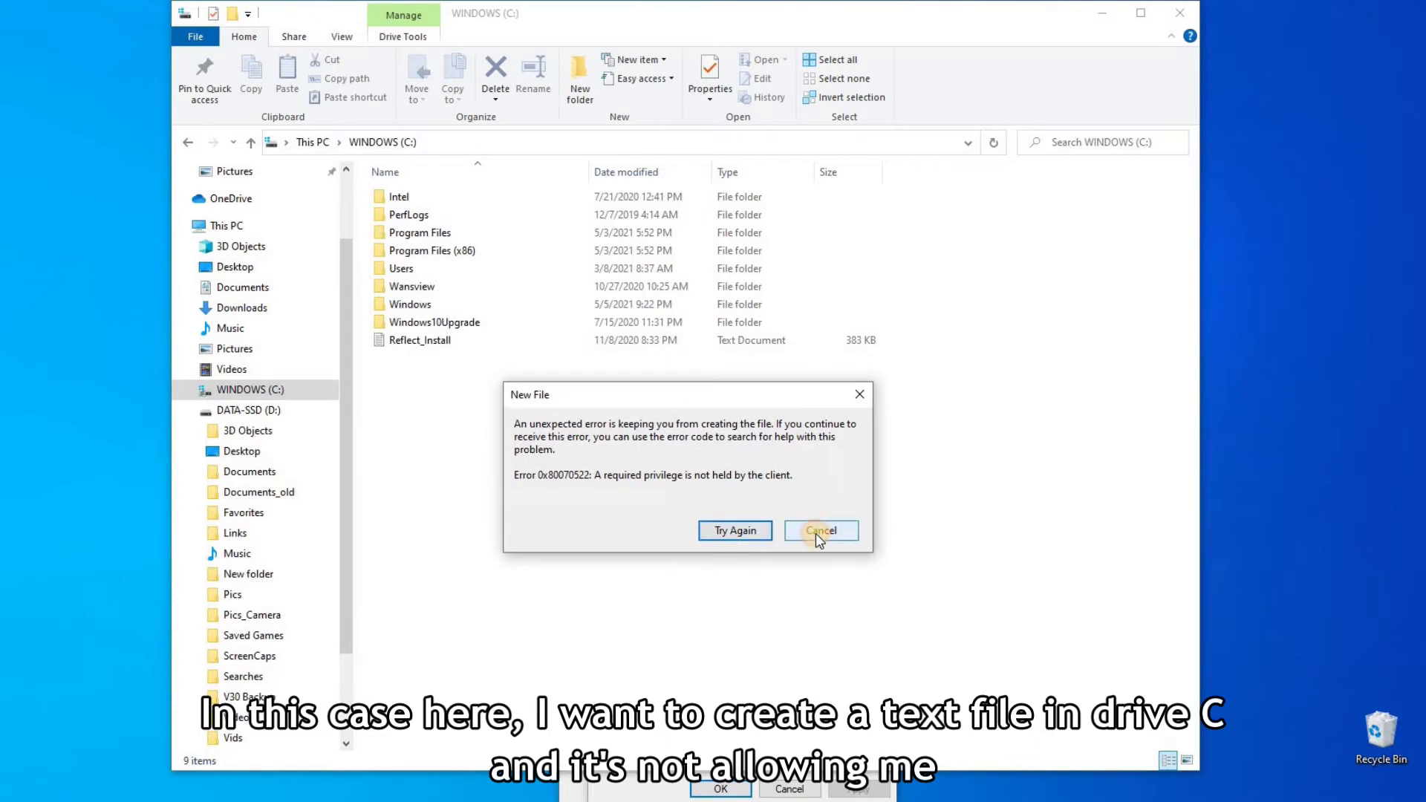
left_click(816, 533)
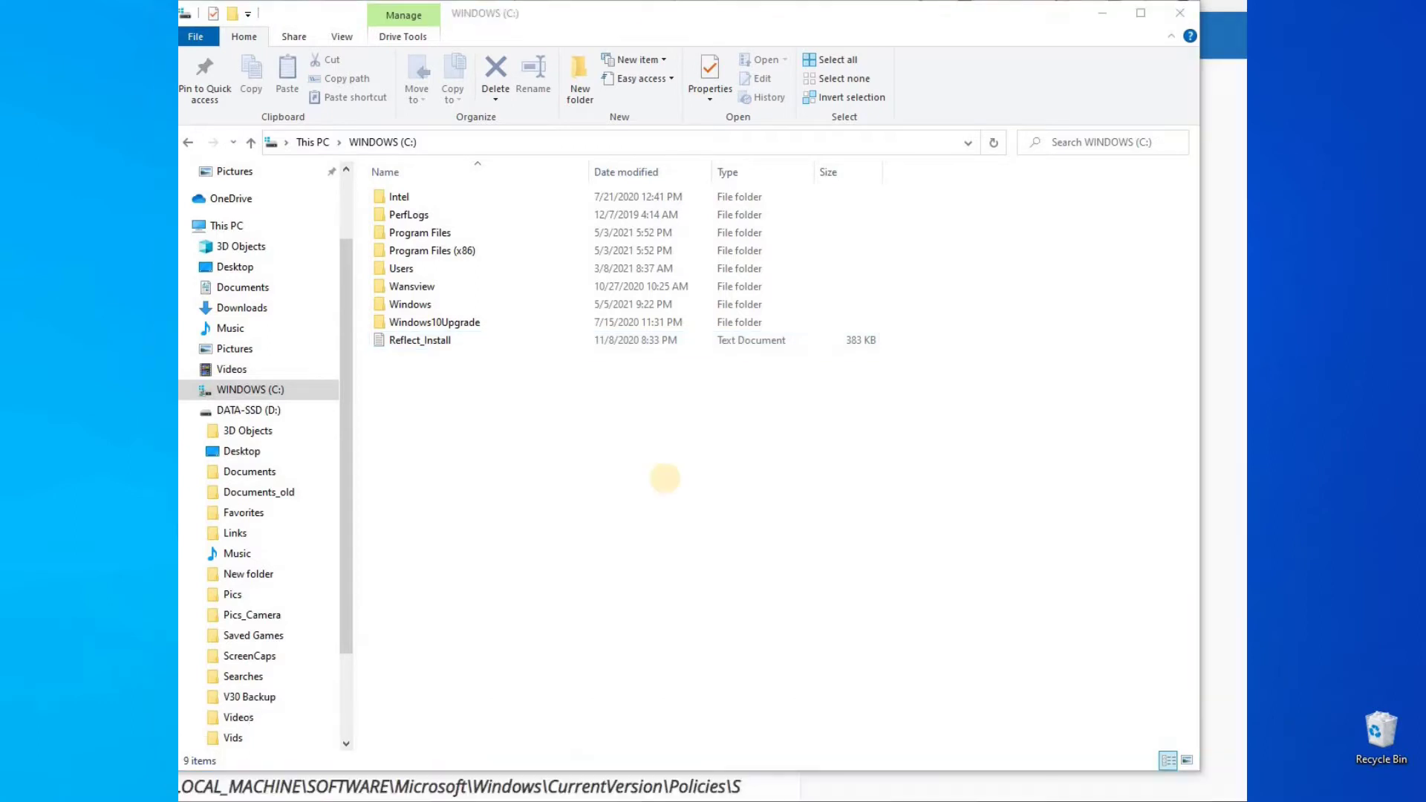
Open the Advanced Sharing settings from the properties of drive C: and move the dialog clear of the properties window
right_click(668, 477)
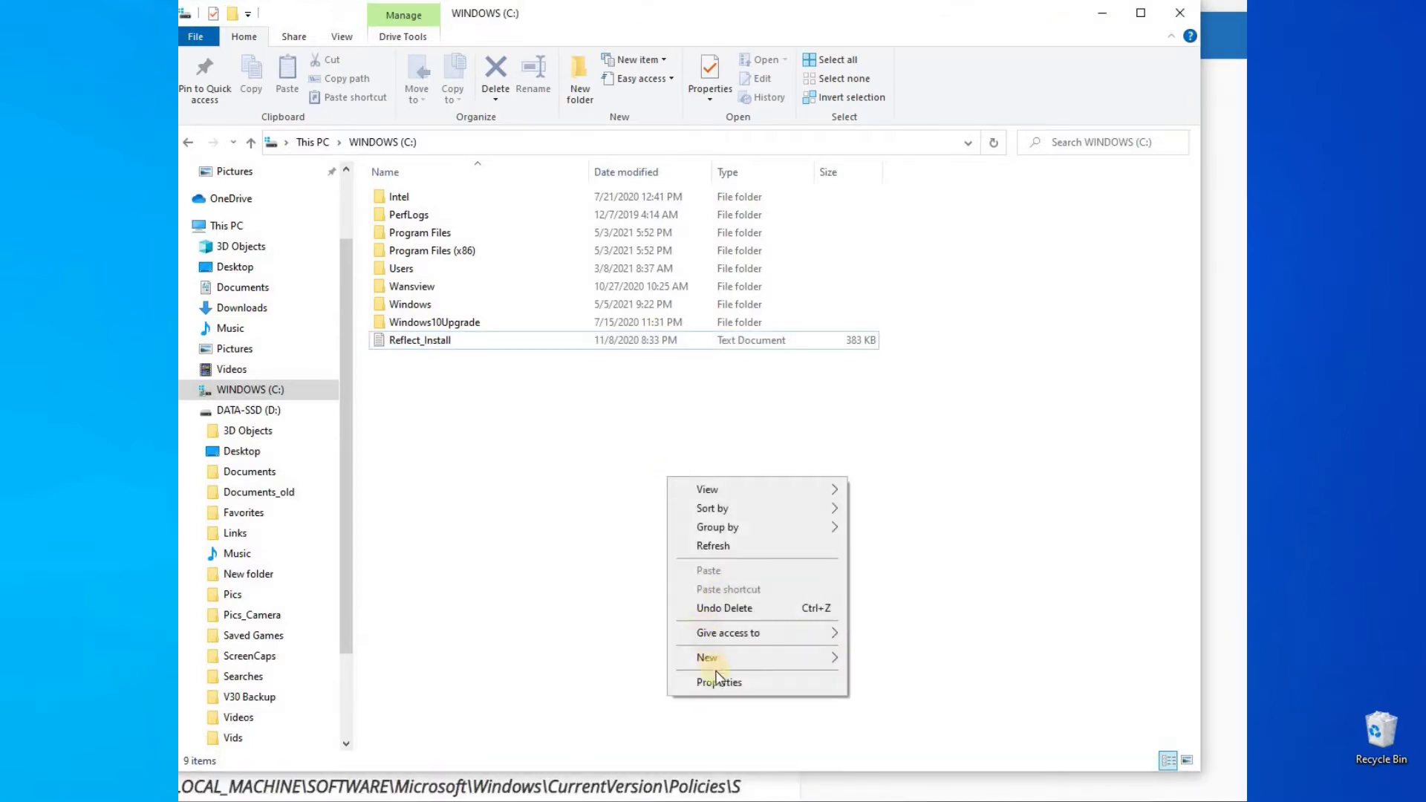
left_click(755, 635)
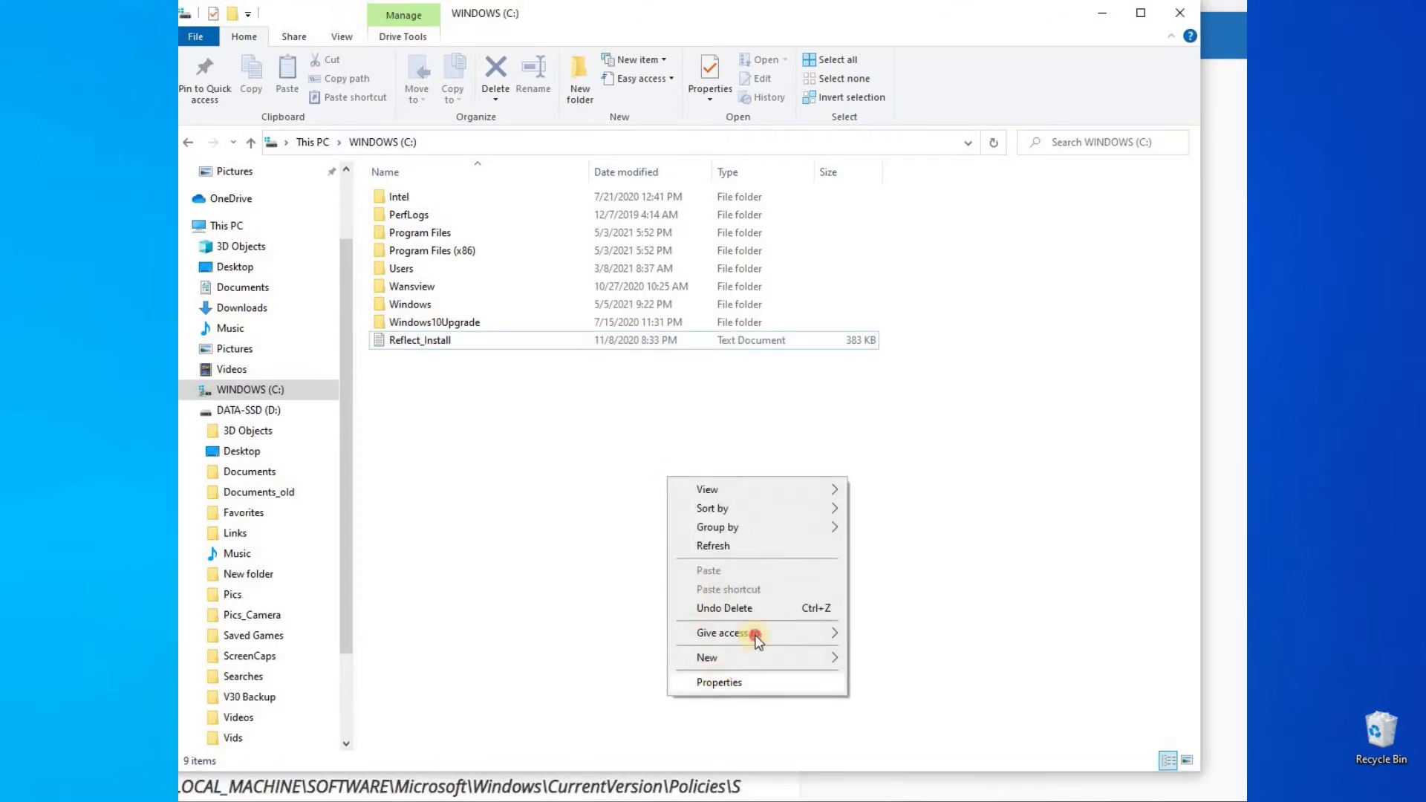
left_click(738, 680)
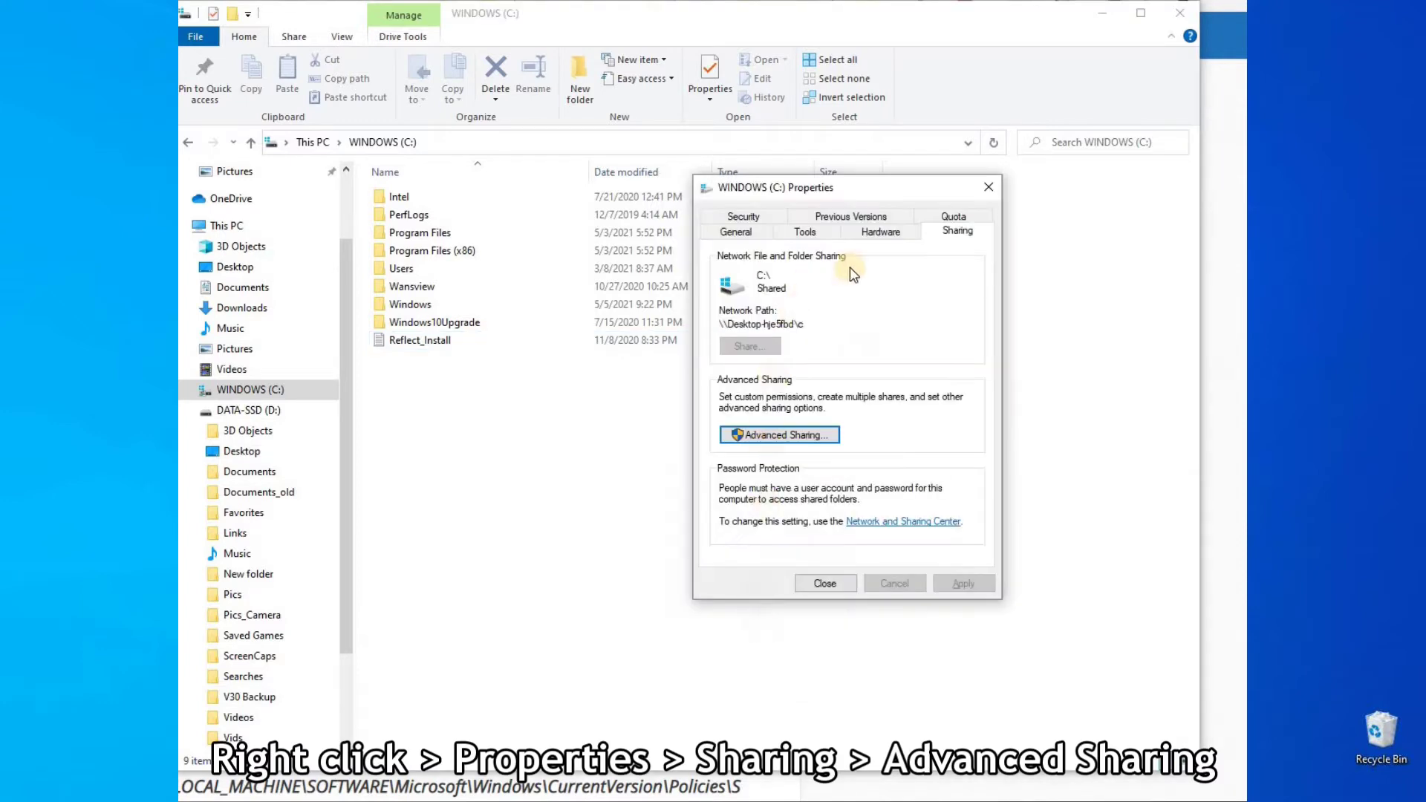
left_click(880, 232)
left_click(939, 230)
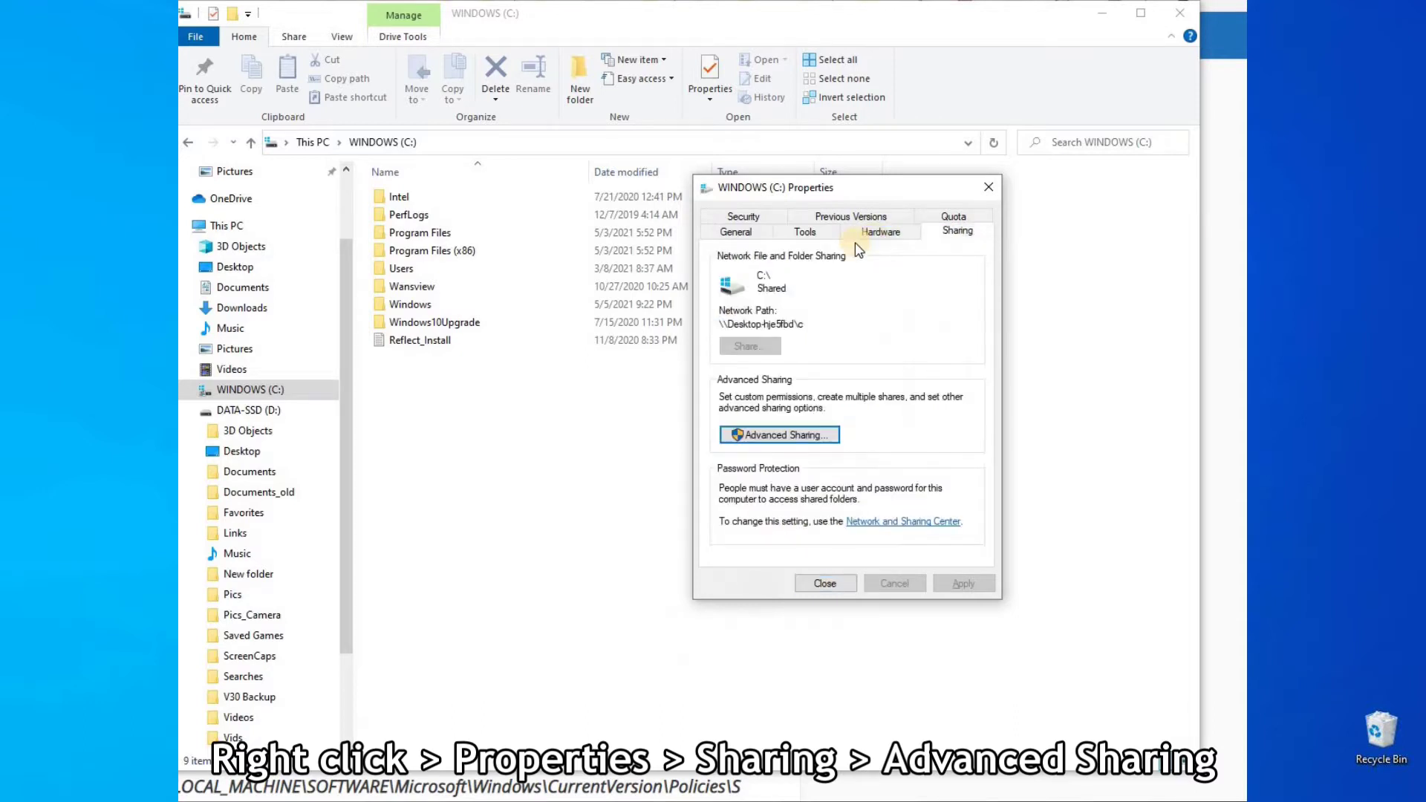
left_click(780, 436)
left_click_drag(805, 213, 727, 214)
left_click_drag(511, 237, 520, 244)
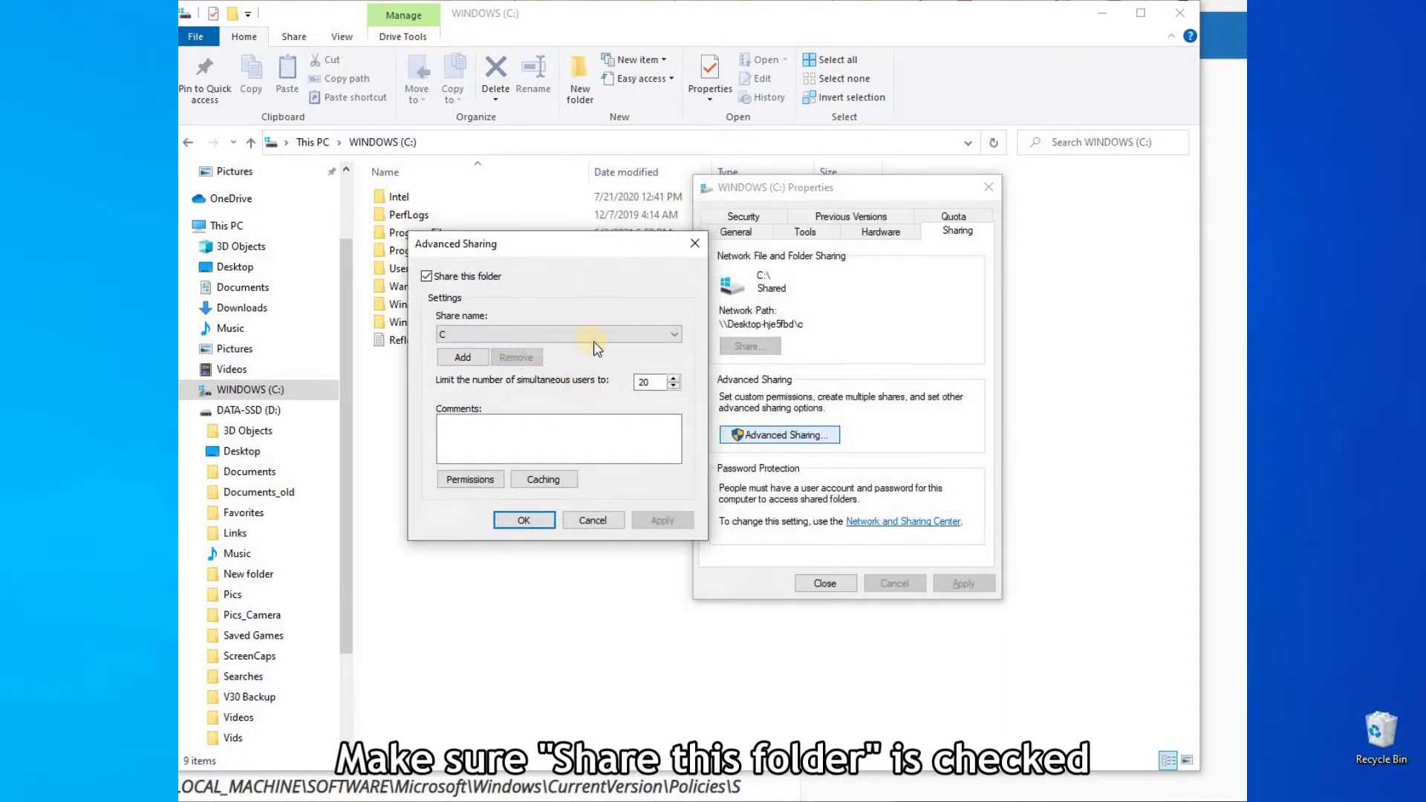
Allow Full Control for Everyone in the share permissions of drive C:, apply the changes and close the drive's properties
left_click(471, 485)
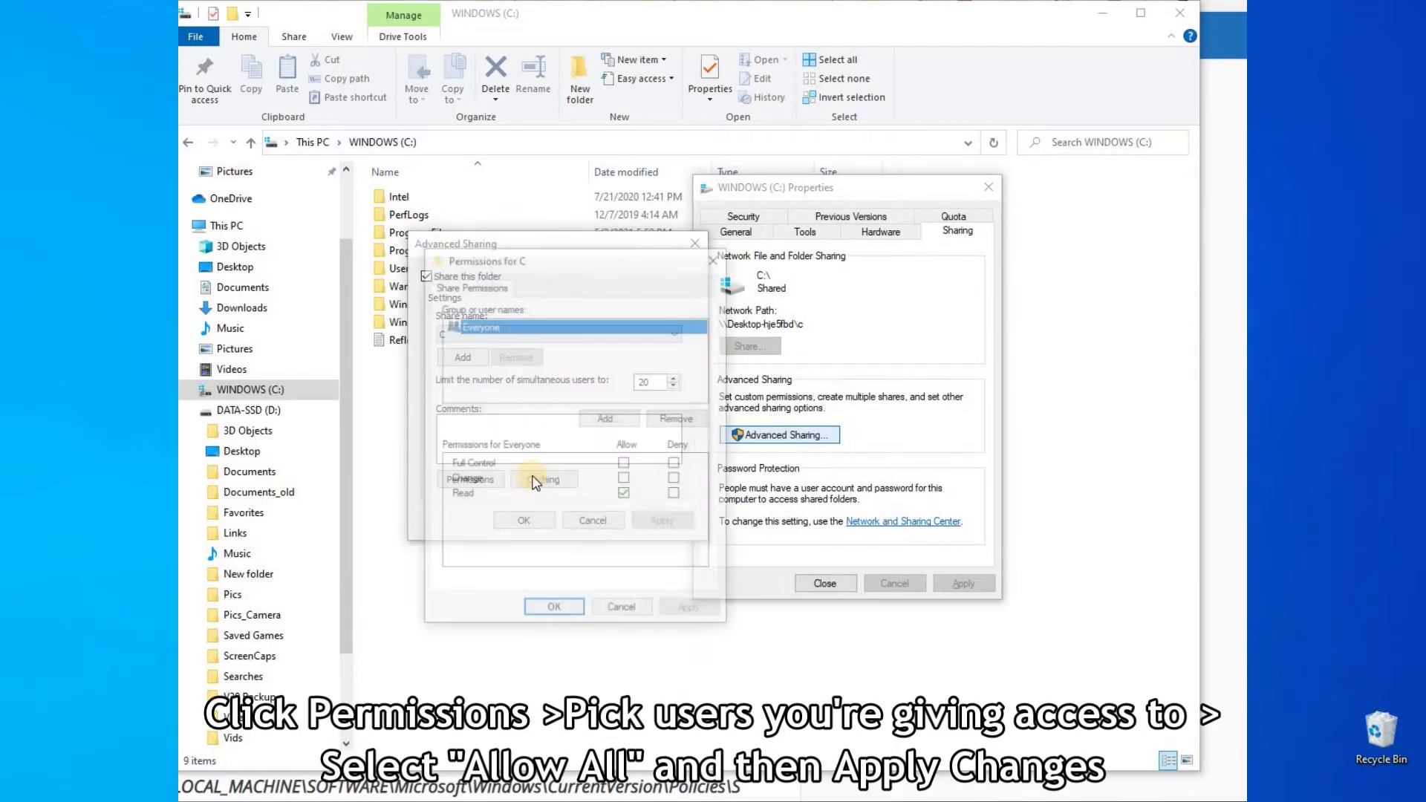
left_click(627, 465)
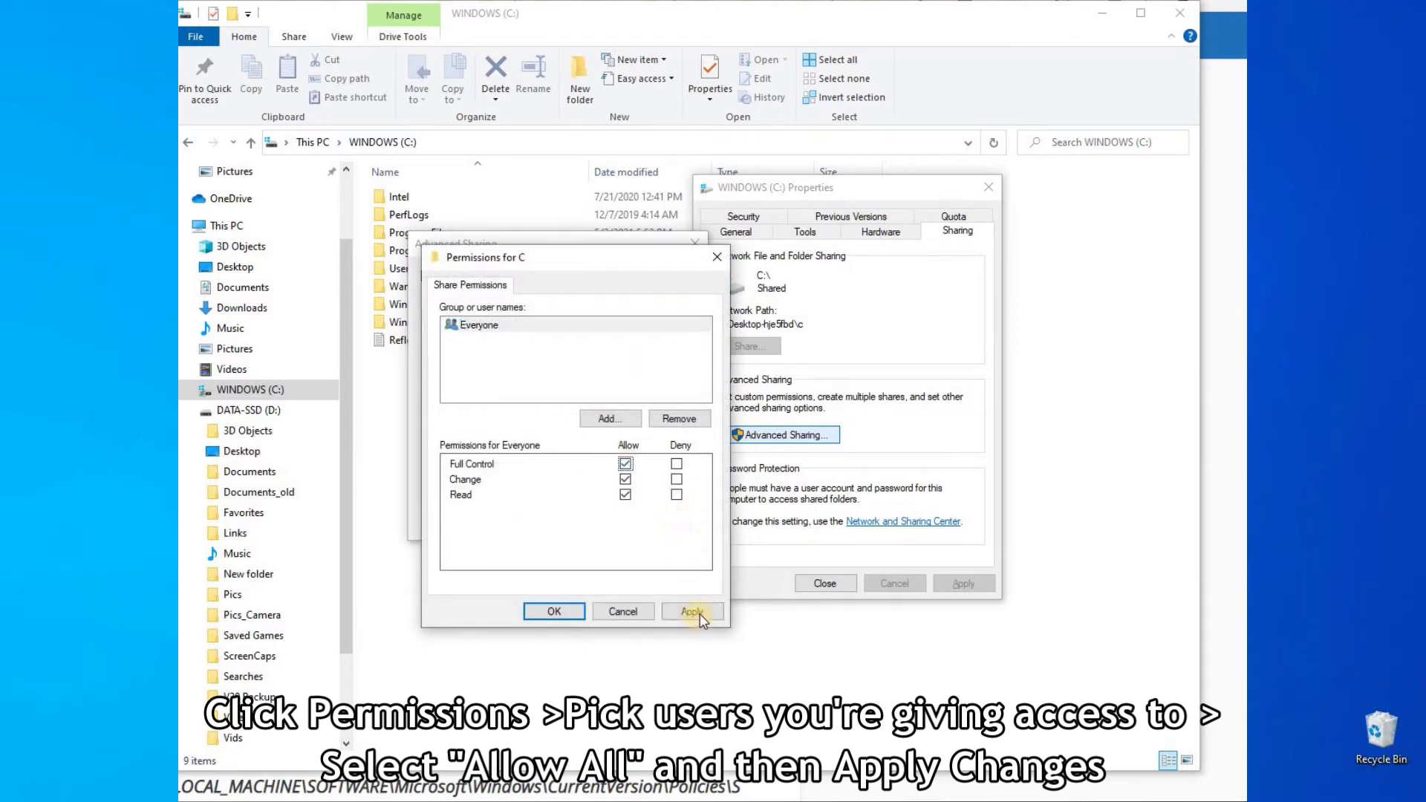
left_click(558, 612)
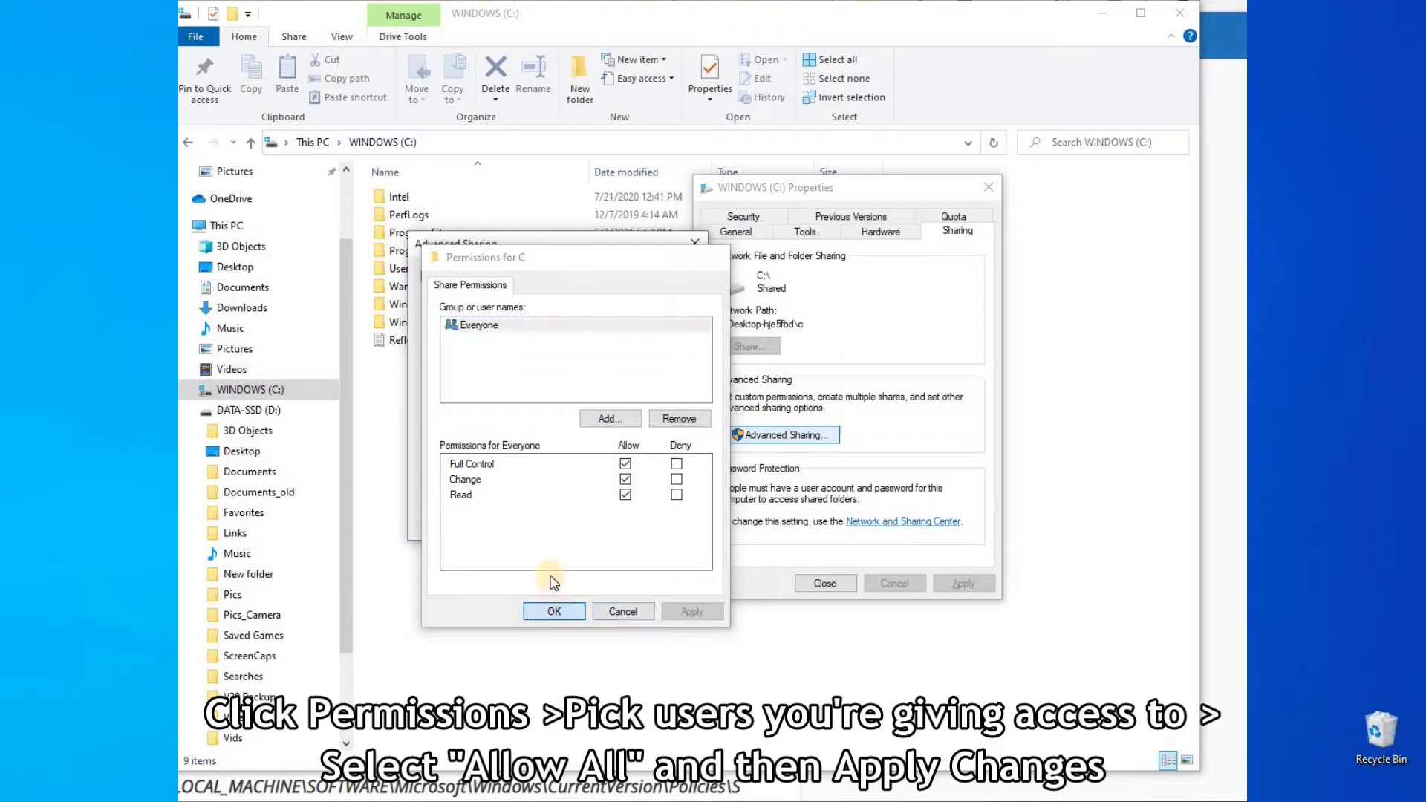
left_click(663, 522)
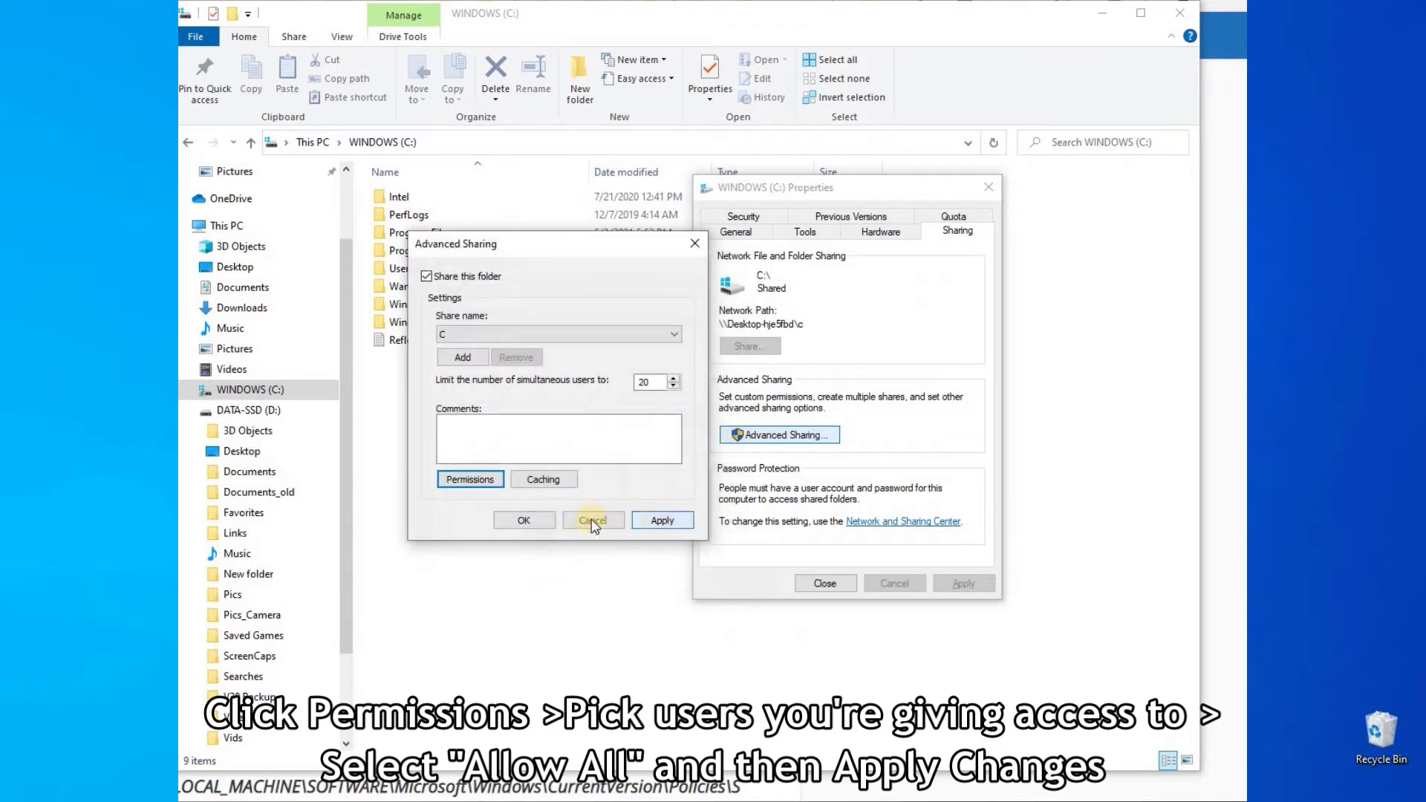
left_click(532, 523)
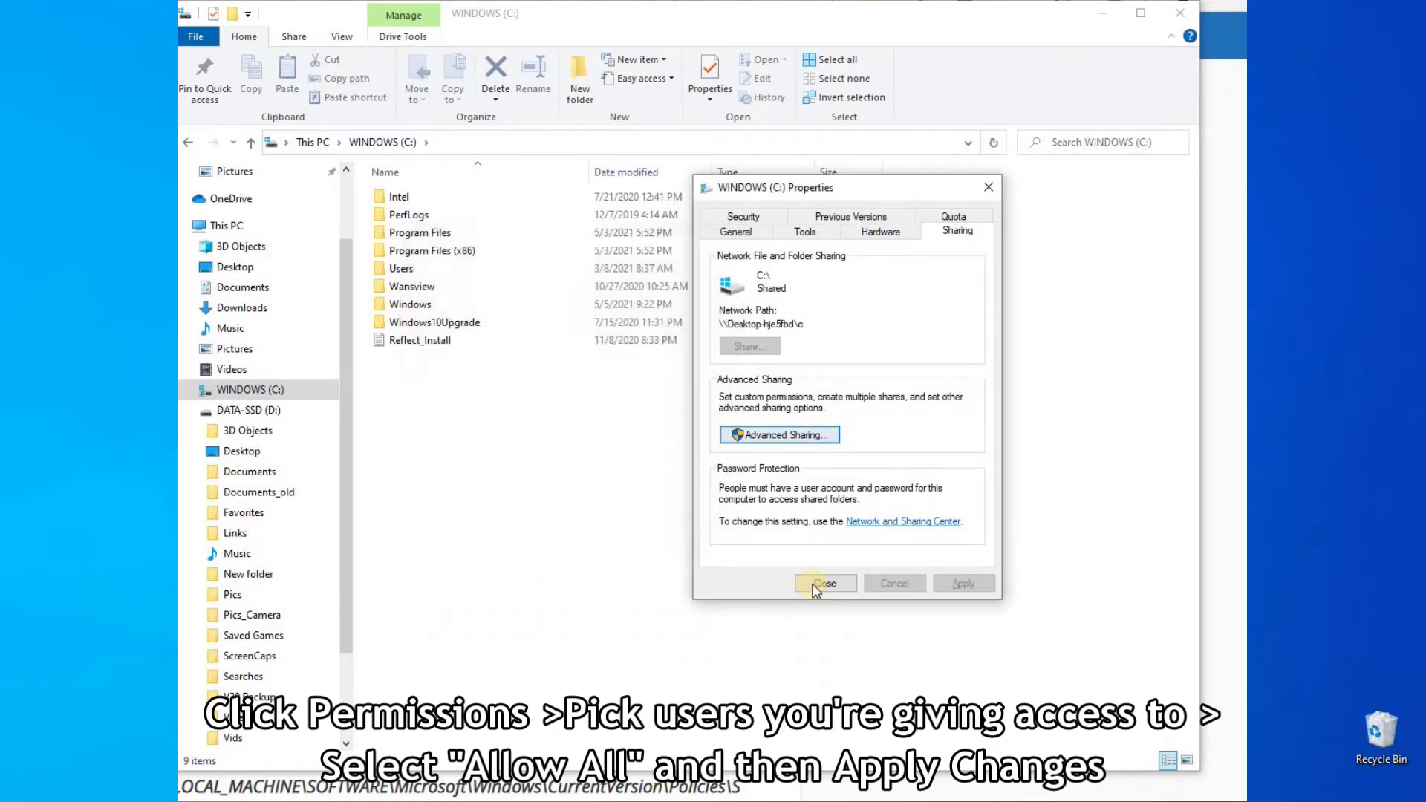
key("Return")
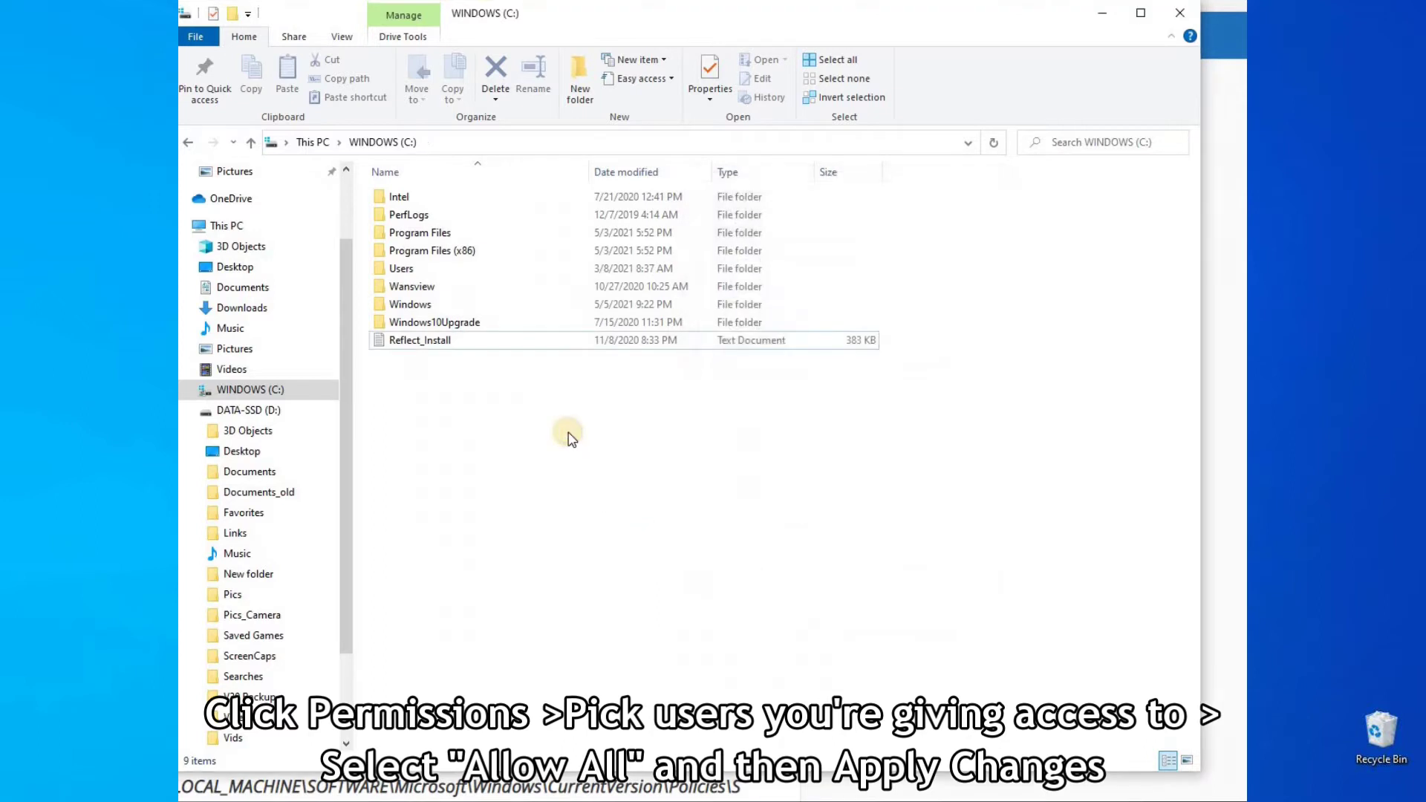
Test write access by trying to create a text document on drive C:, retrying once before cancelling
right_click(567, 432)
mouse_move(650, 614)
left_click(798, 715)
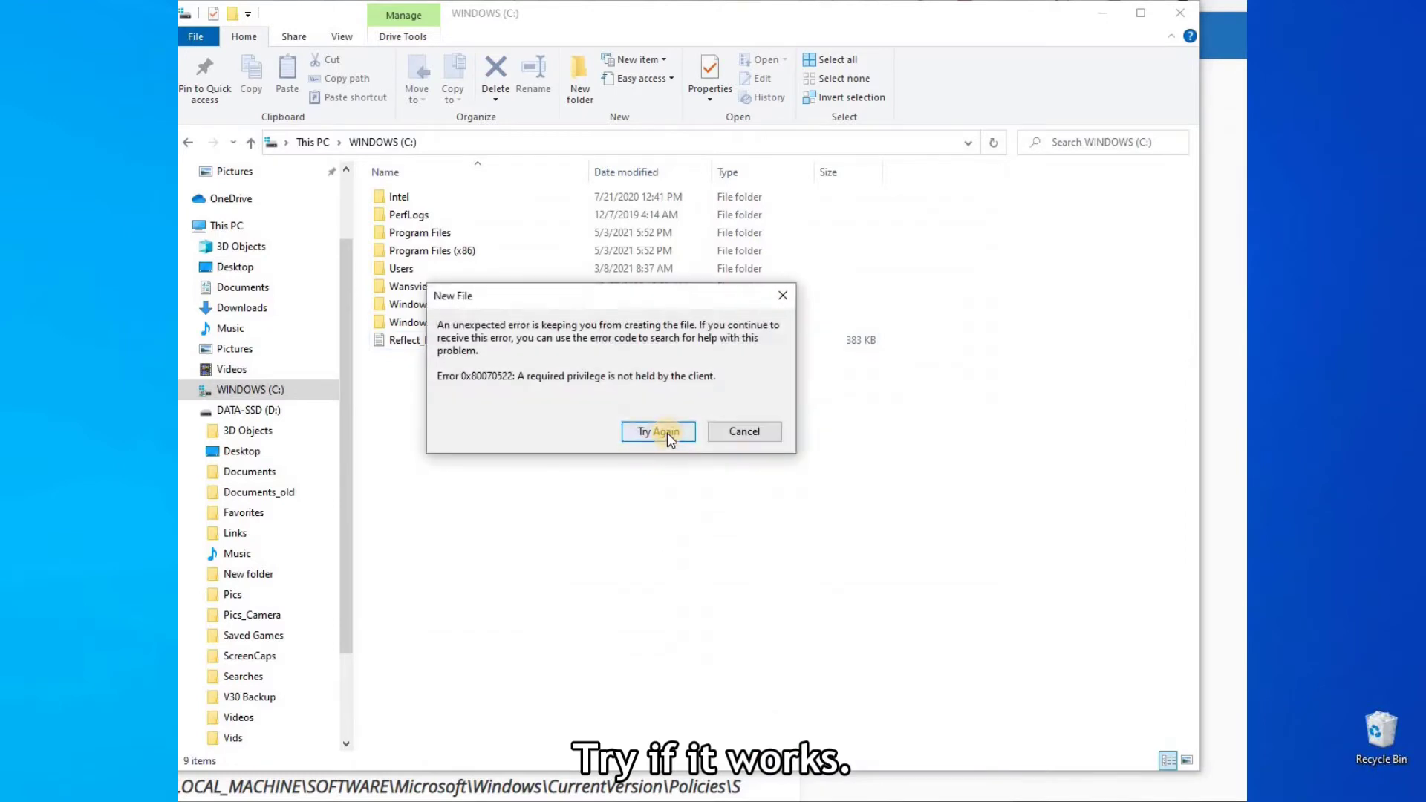
left_click(667, 433)
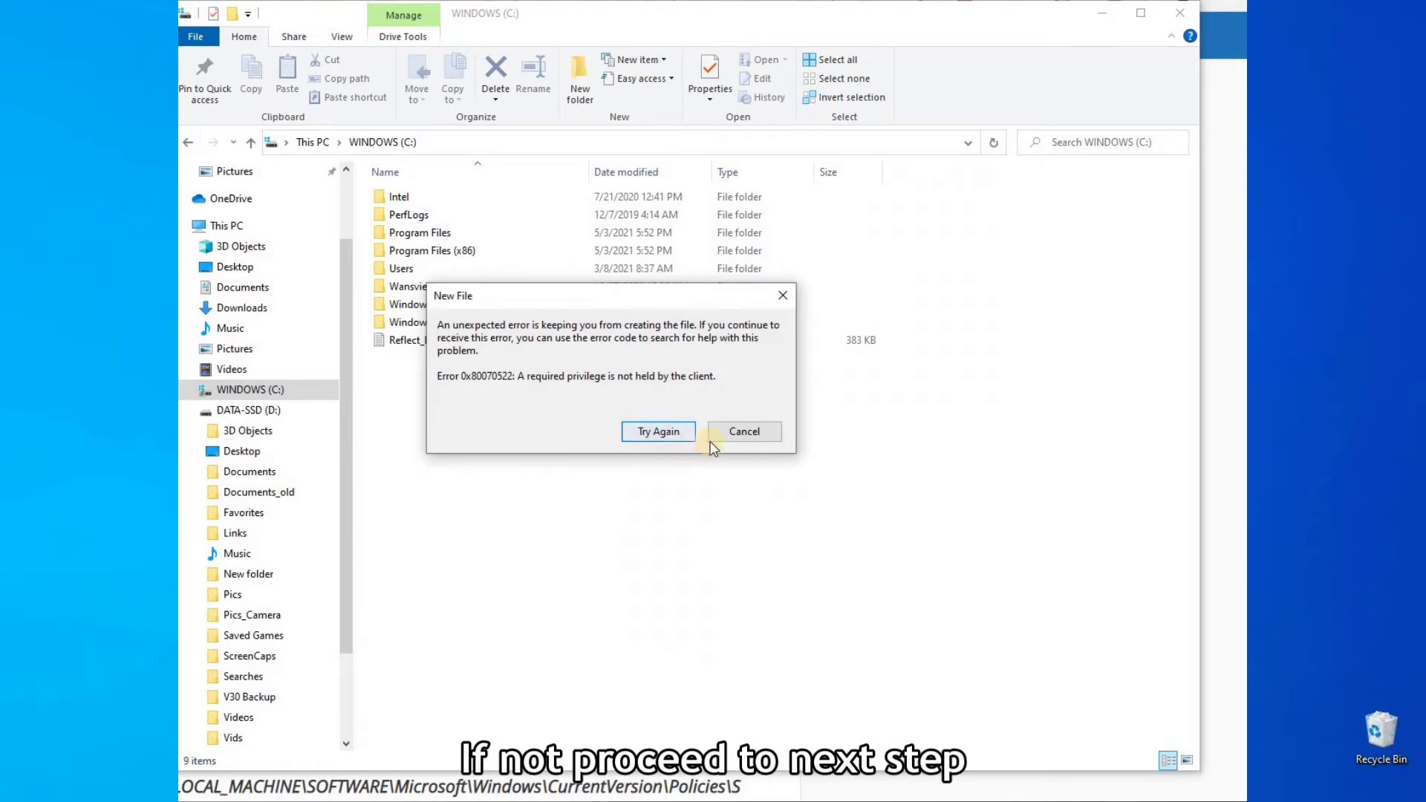
left_click(741, 439)
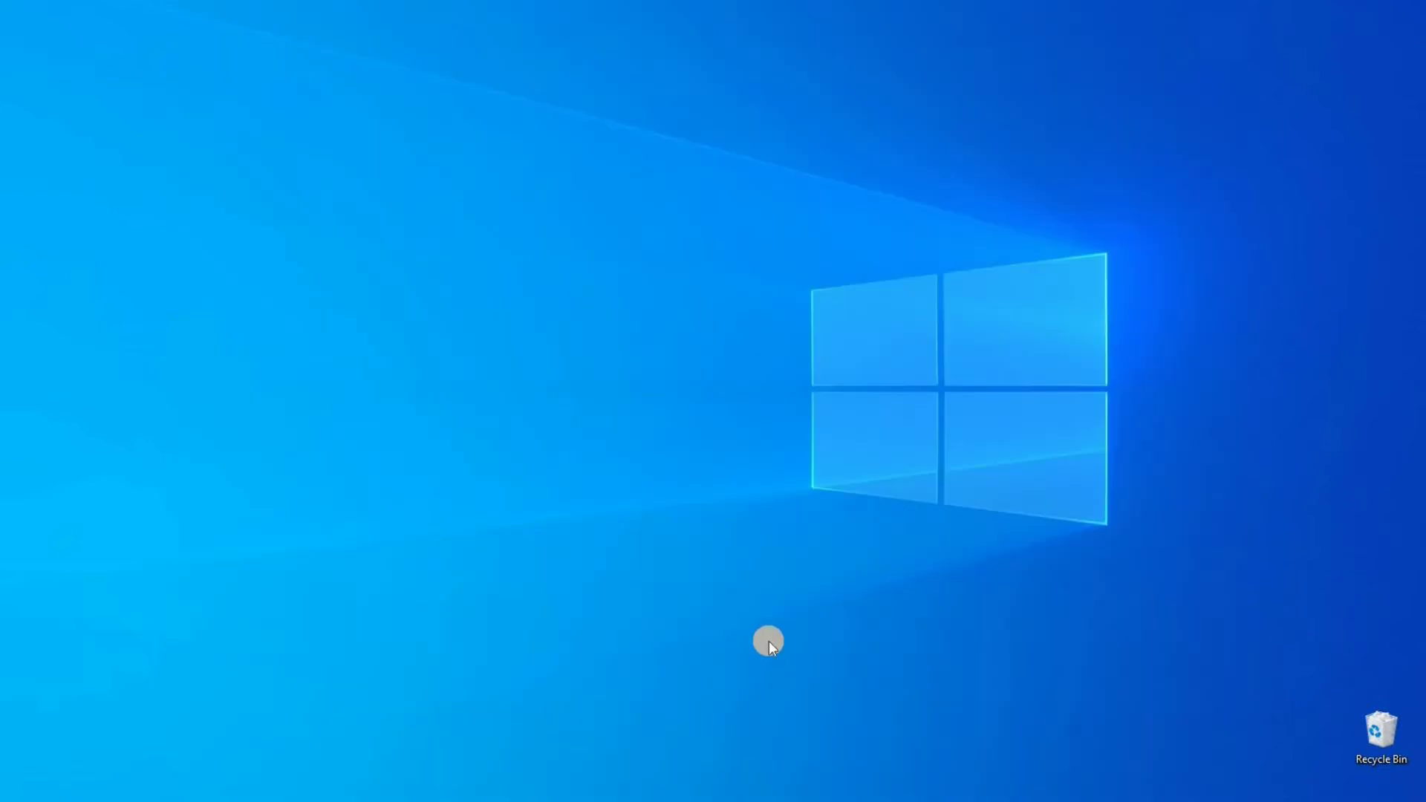
Open the Local Security Policy console by running secpol.msc
key("super+r")
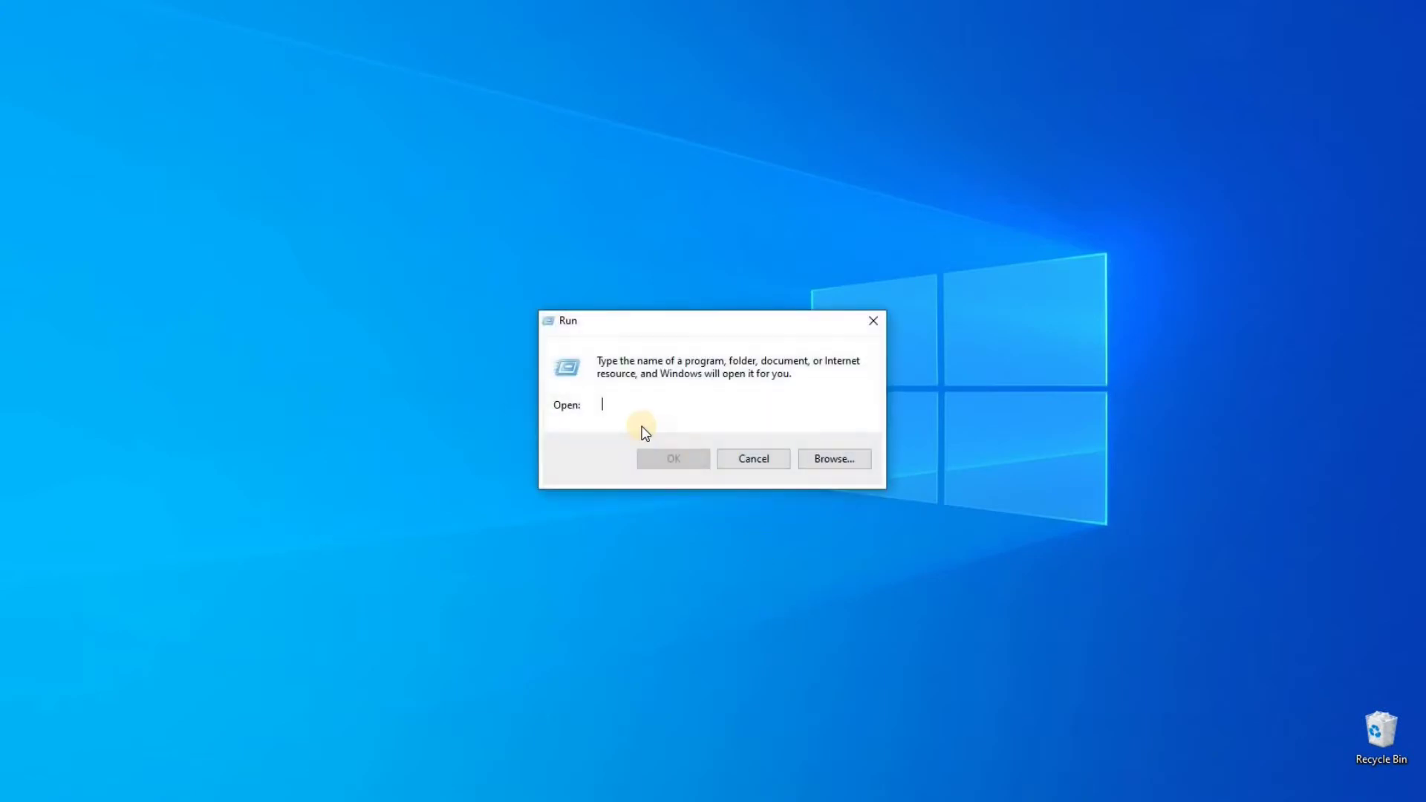
left_click(638, 405)
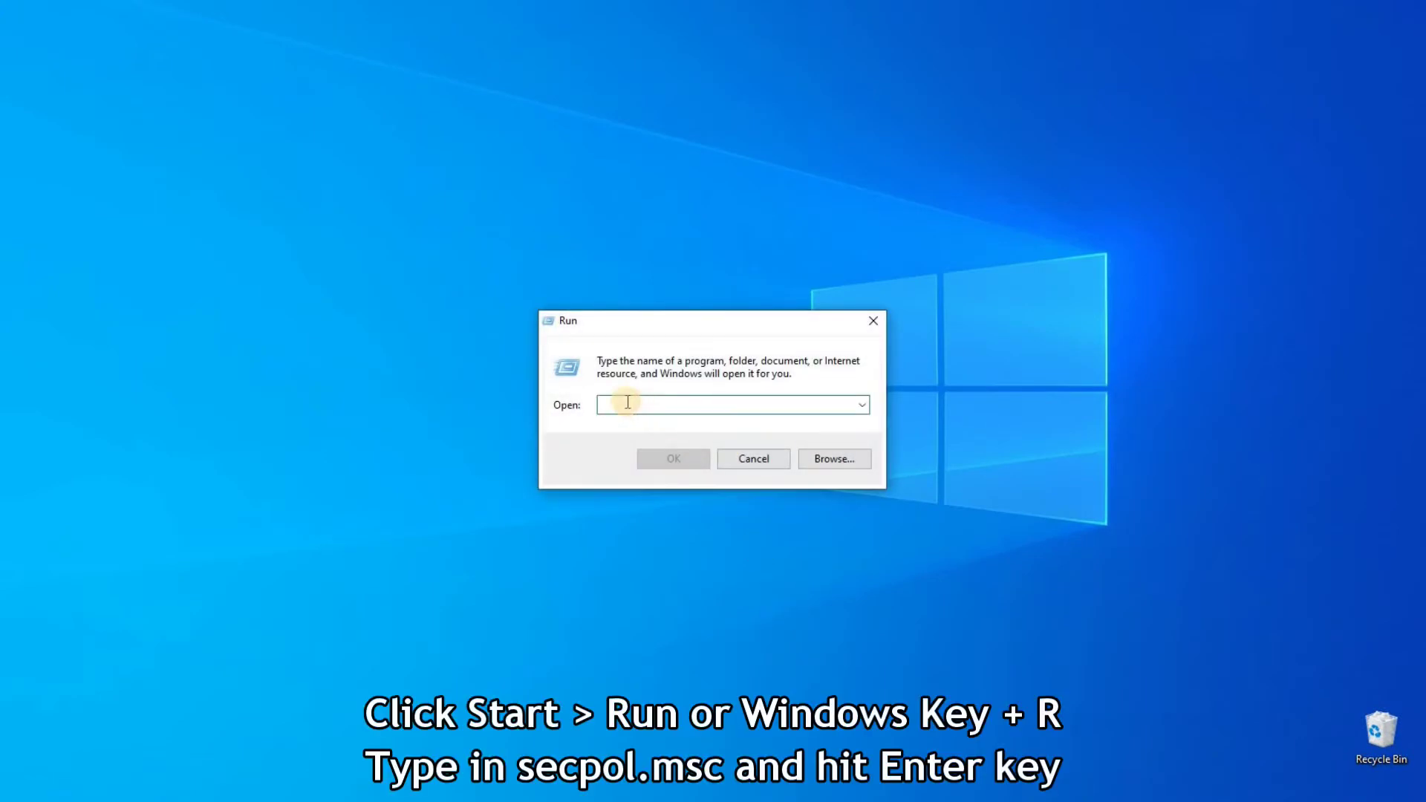
key("BackSpace")
type("secpol")
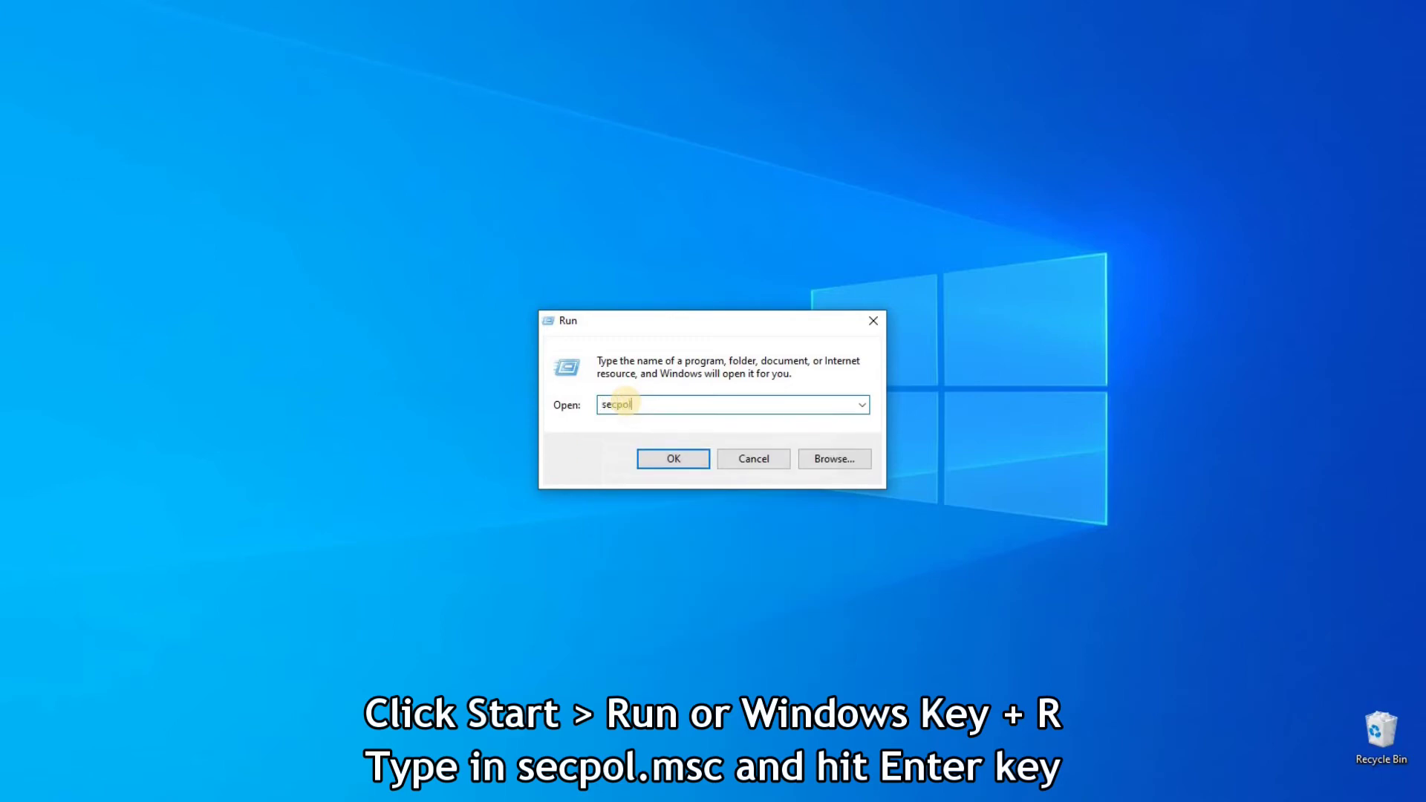
type(".msc")
left_click(699, 462)
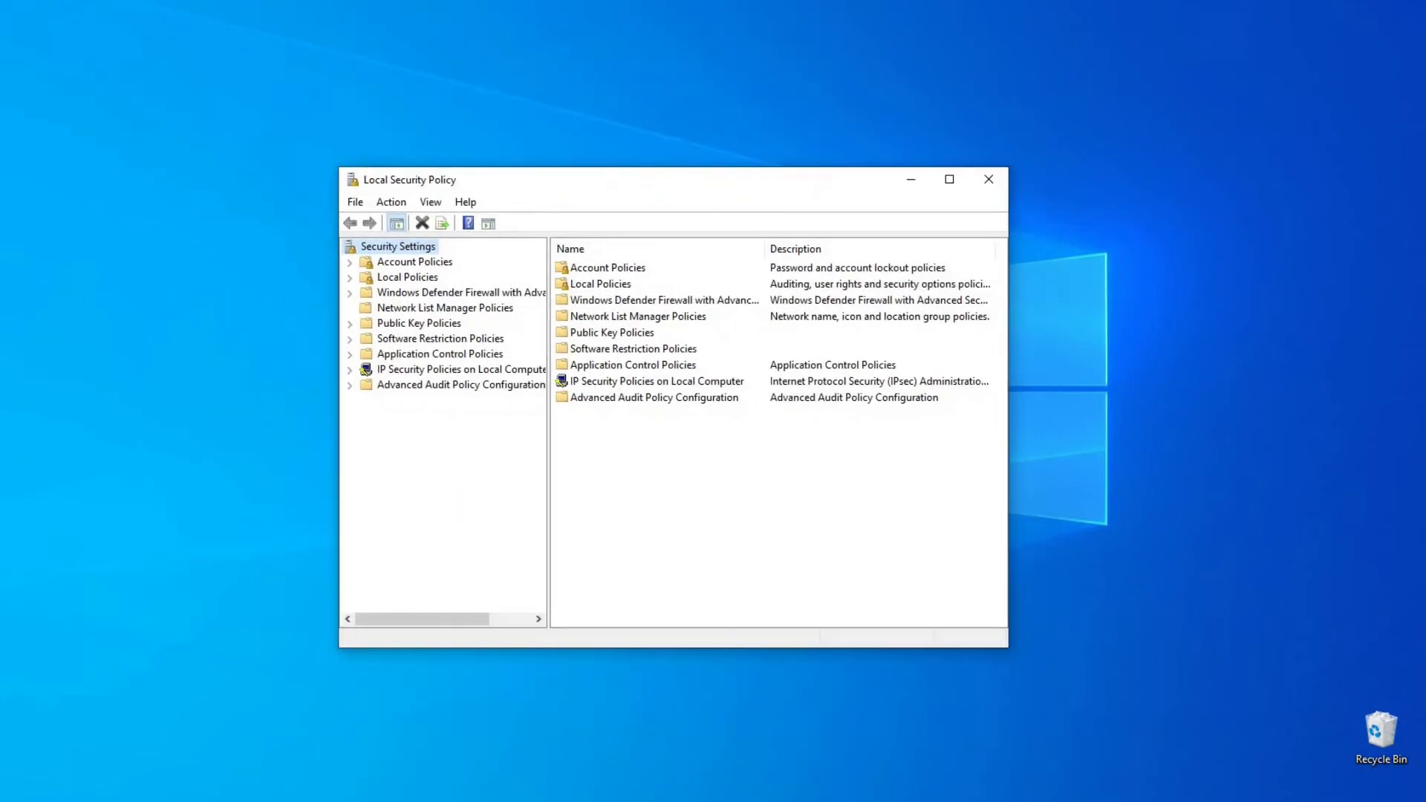
Expand Local Policies and display the Security Options policies
left_click(394, 278)
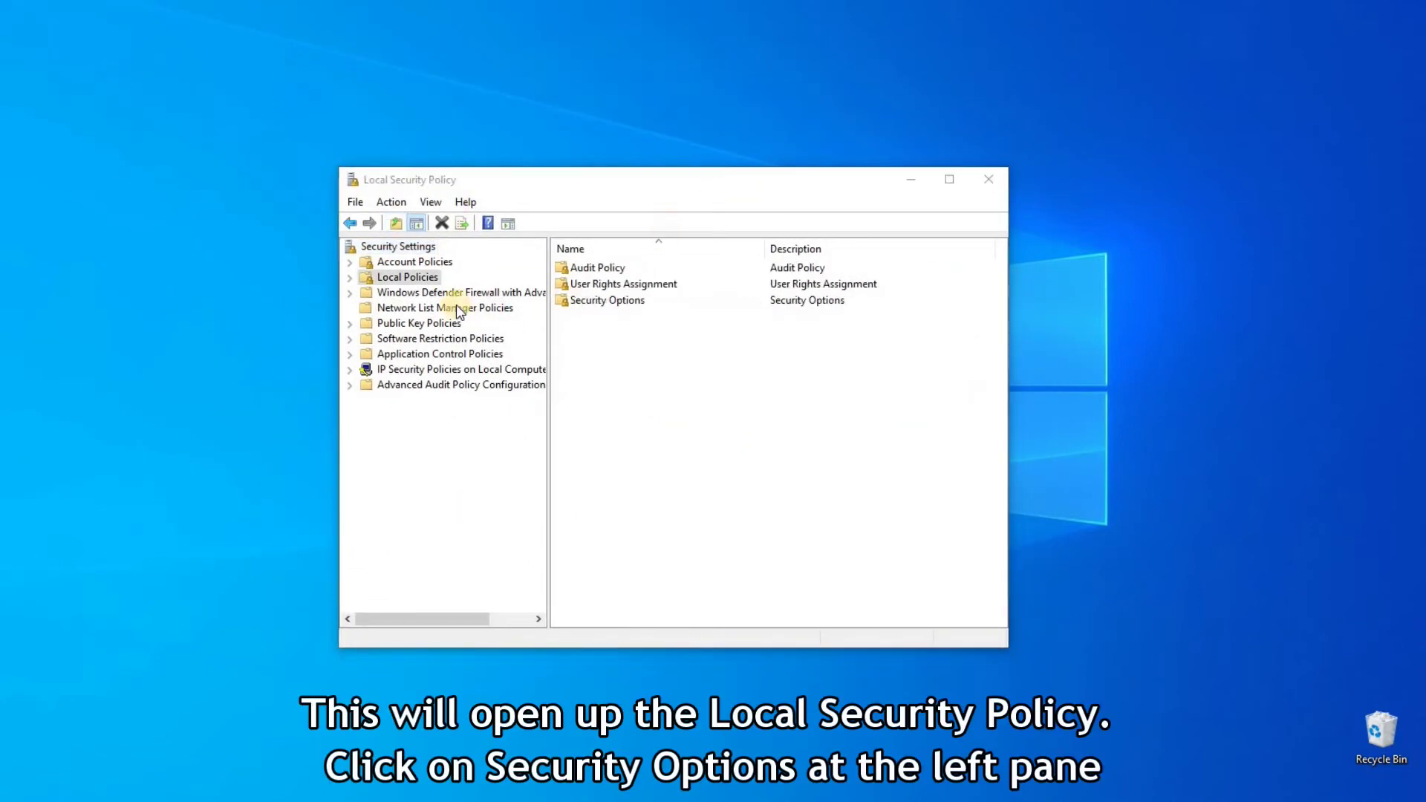
left_click(350, 278)
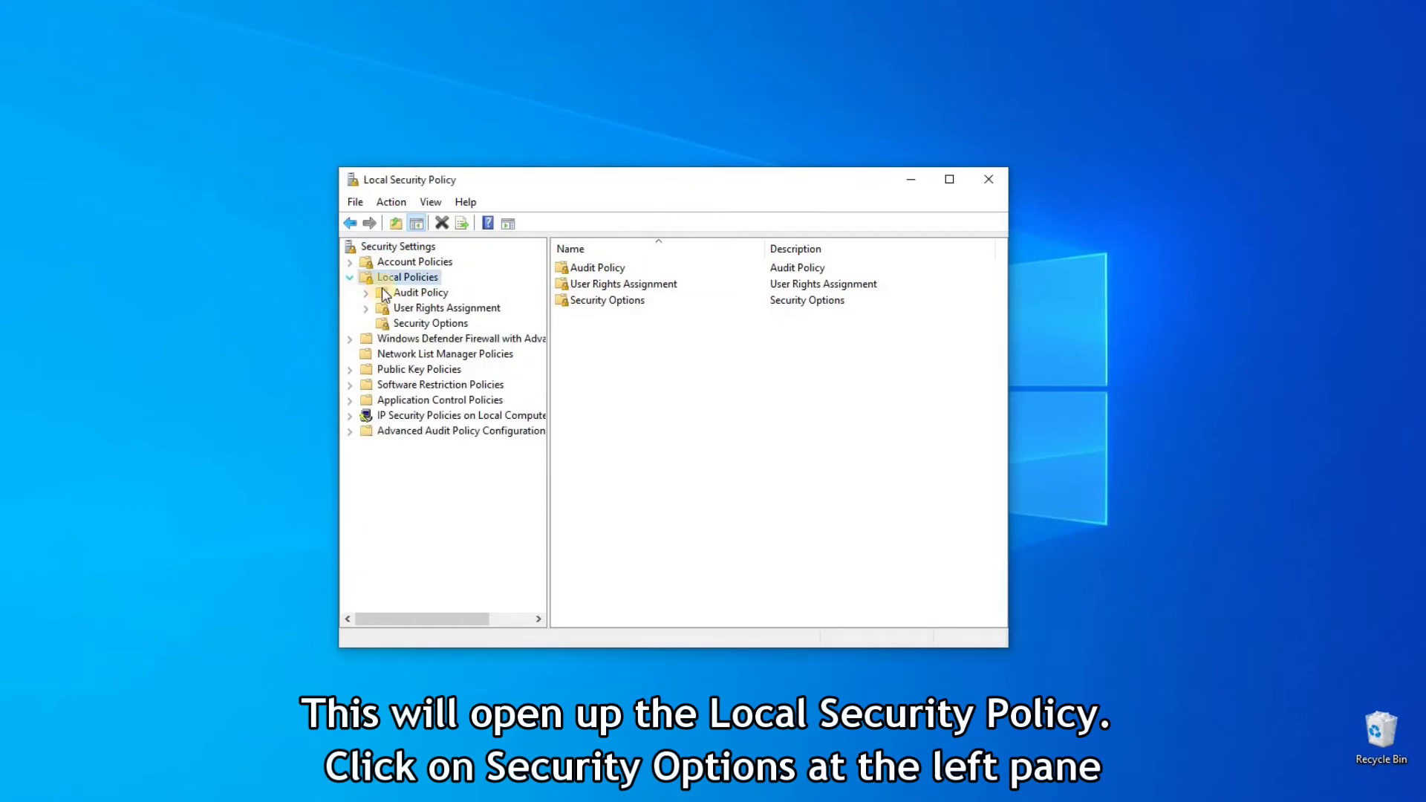
left_click(438, 323)
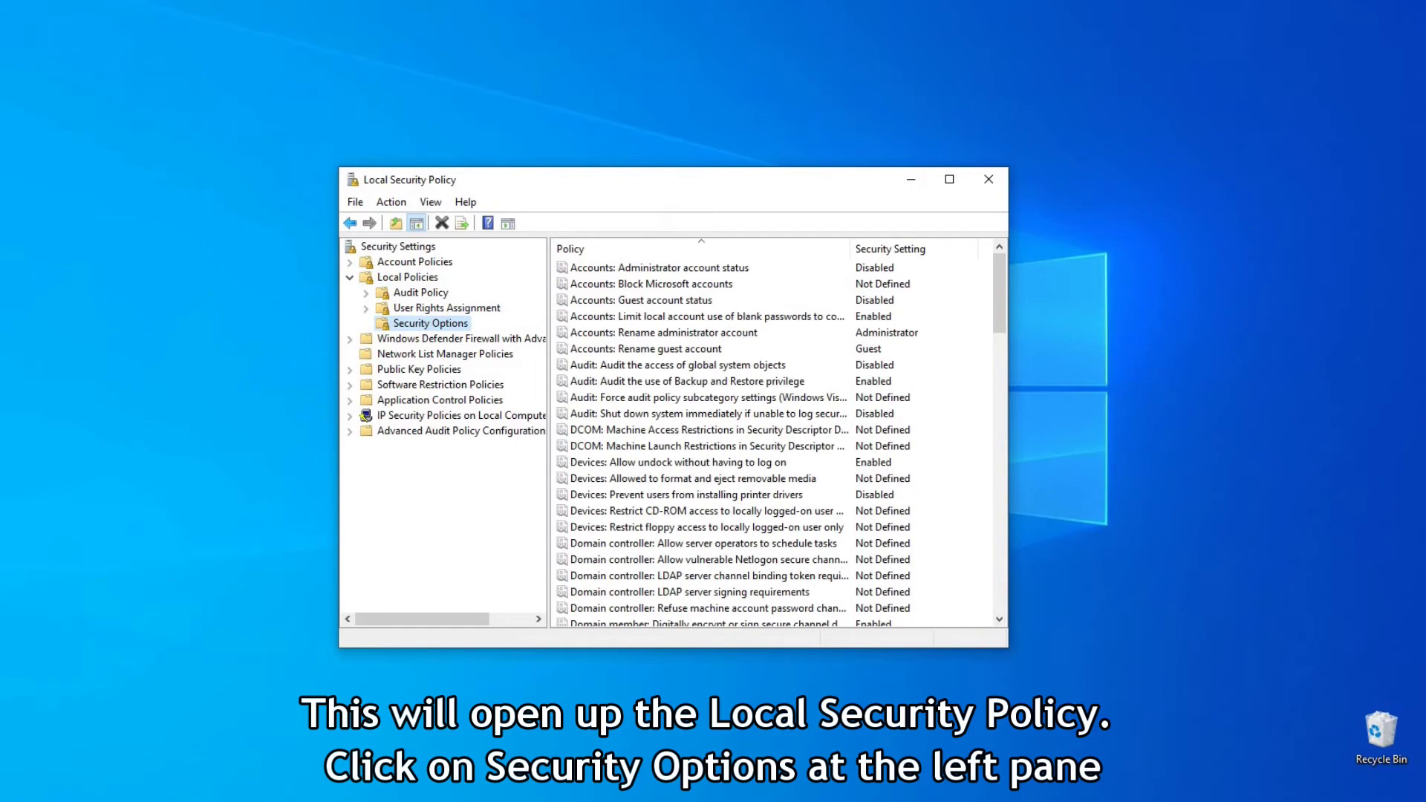
left_click(372, 70)
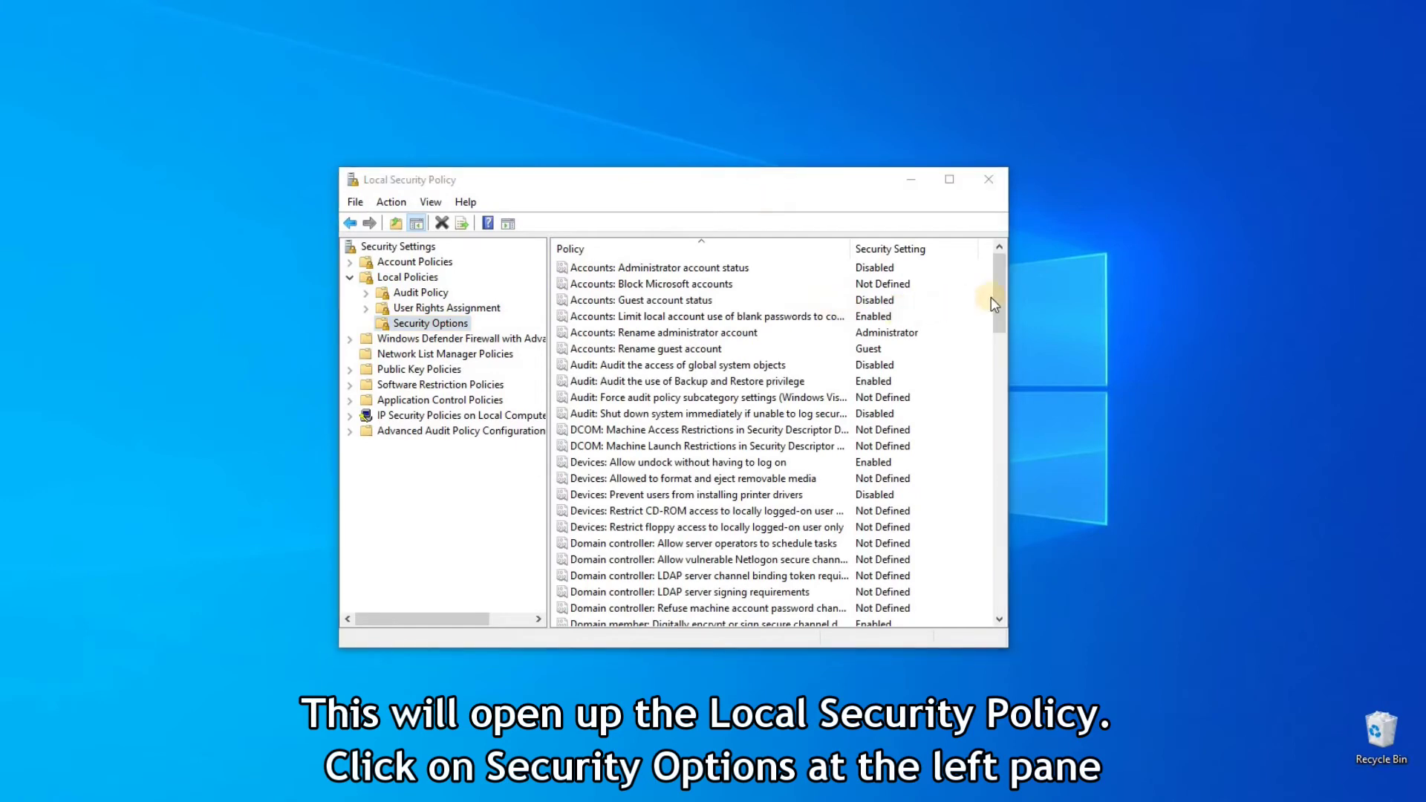
Set the policy "User Account Control: Run all administrators in Admin Approval Mode" to Disabled
left_click_drag(1002, 341, 1006, 582)
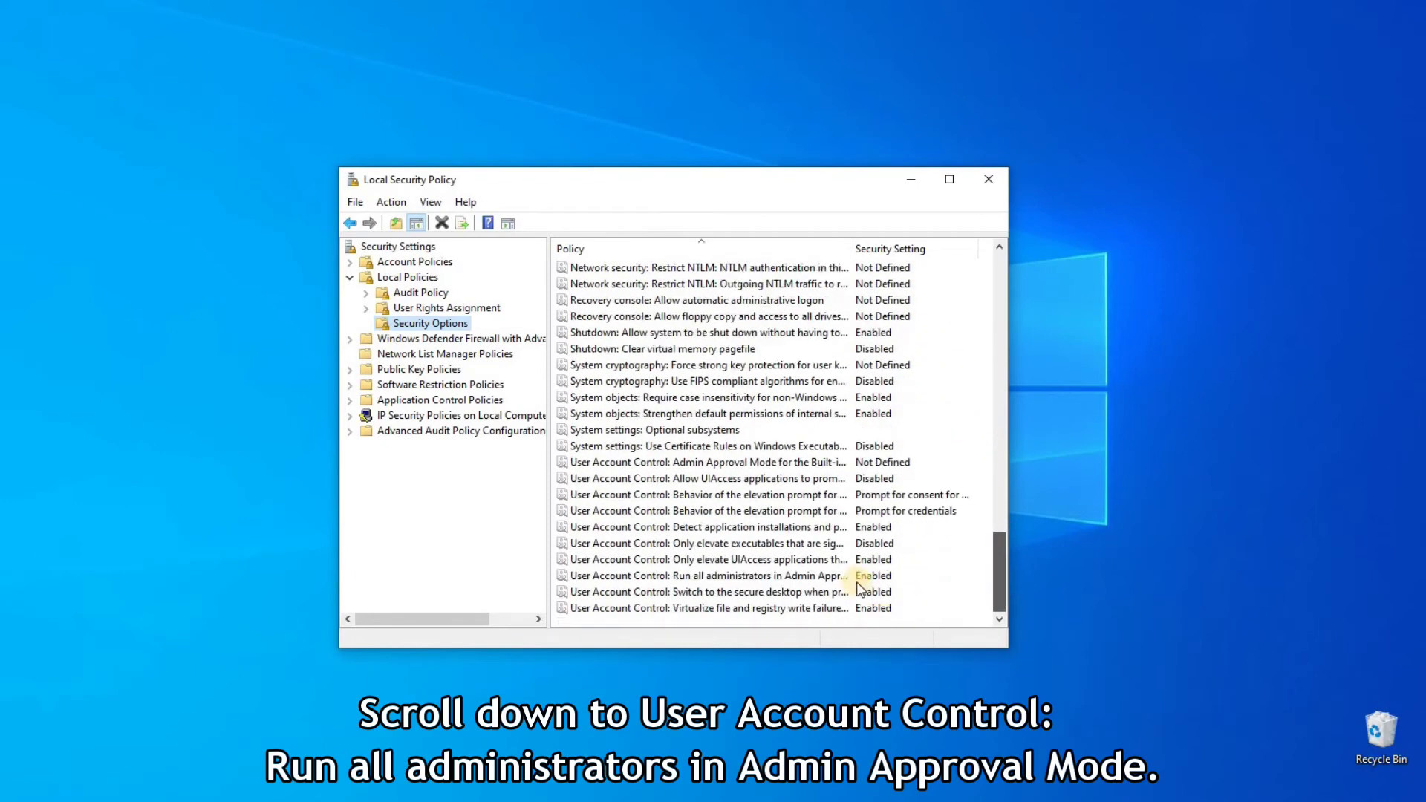
left_click(818, 576)
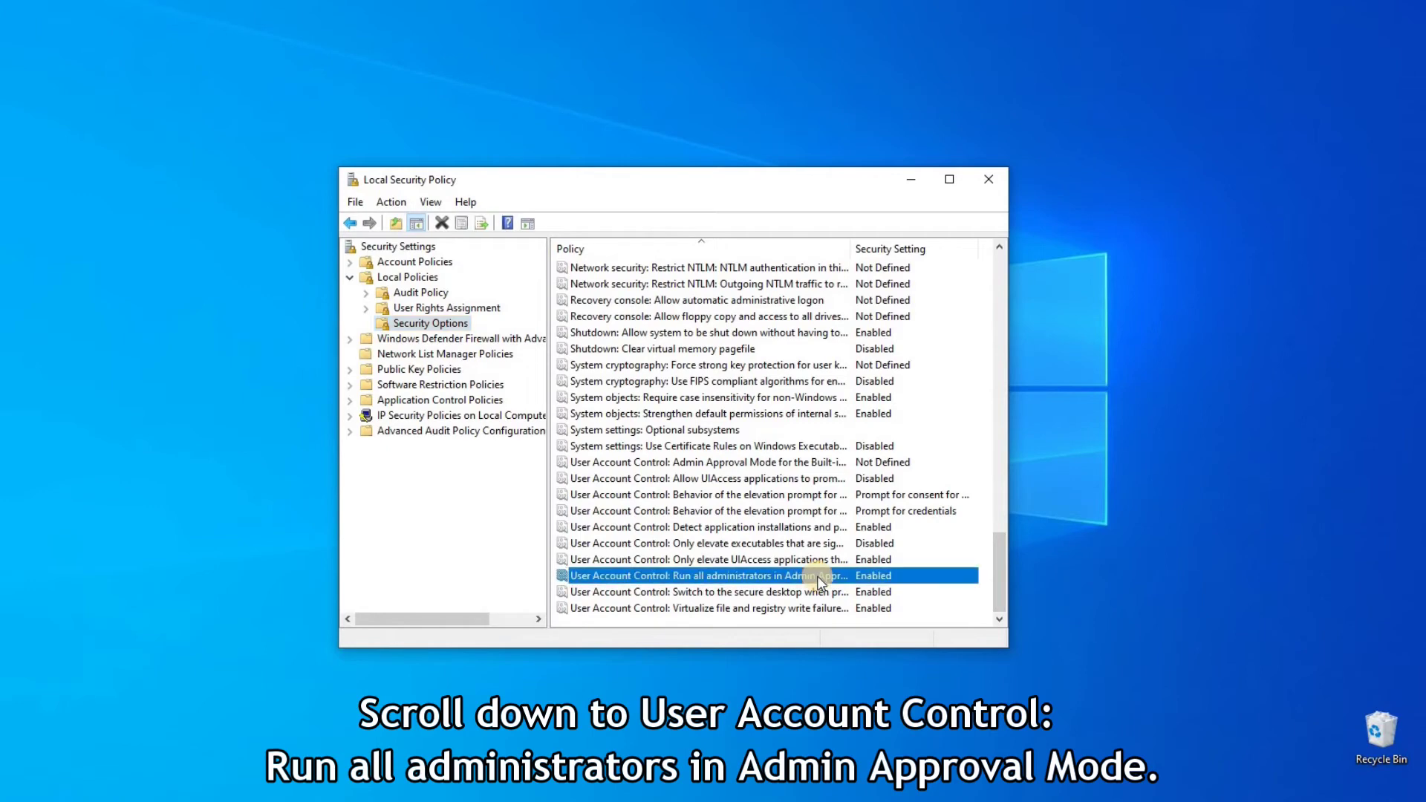
double_click(881, 576)
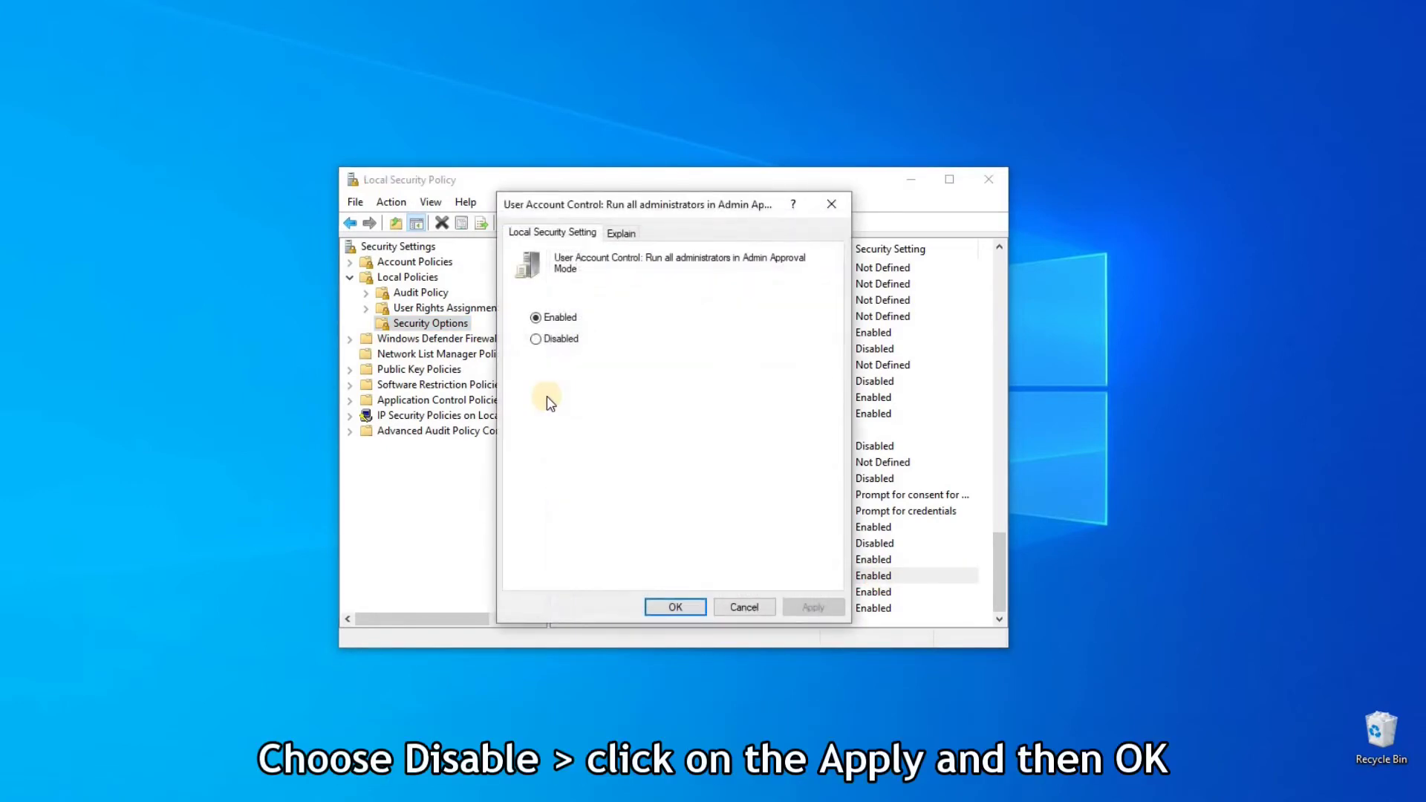
left_click(559, 340)
left_click(685, 607)
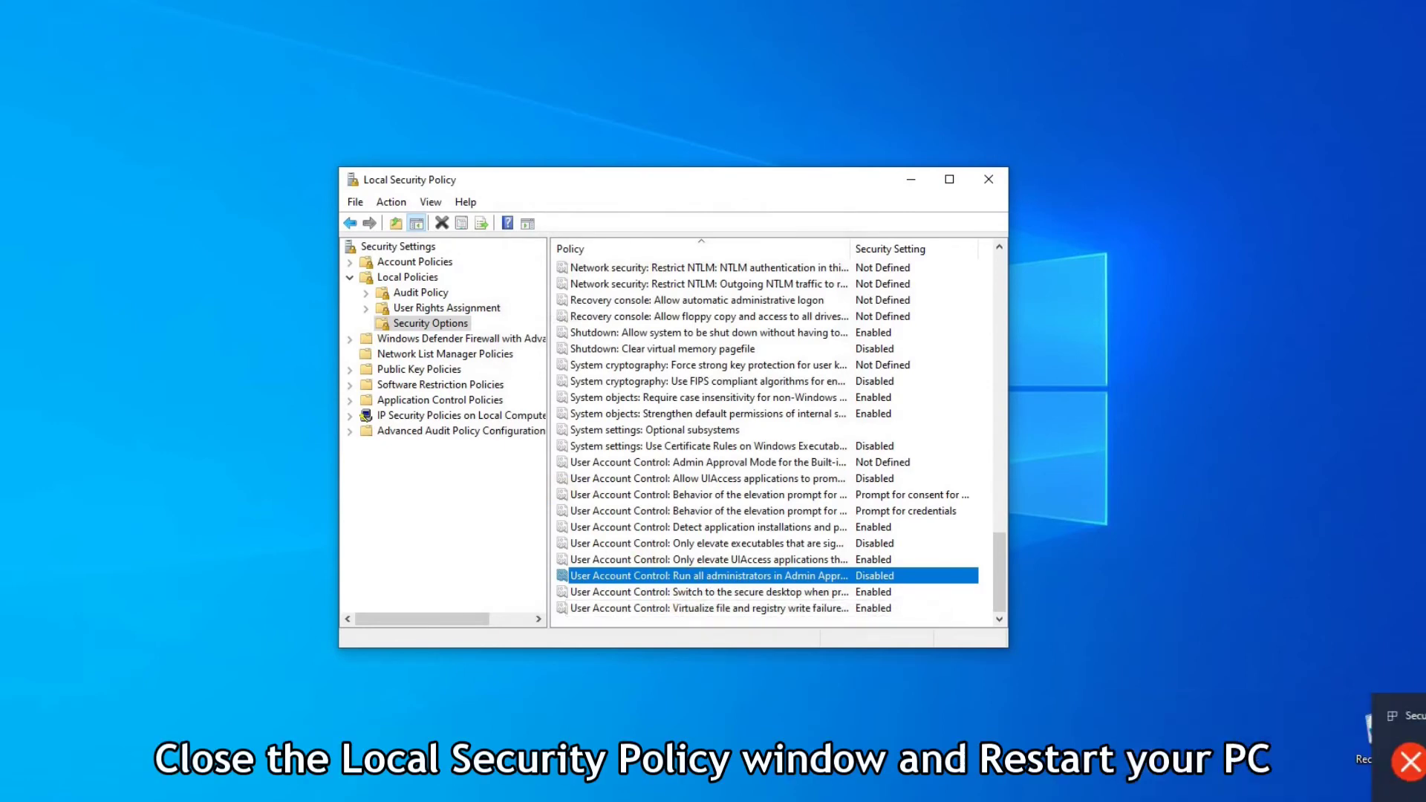
left_click(873, 577)
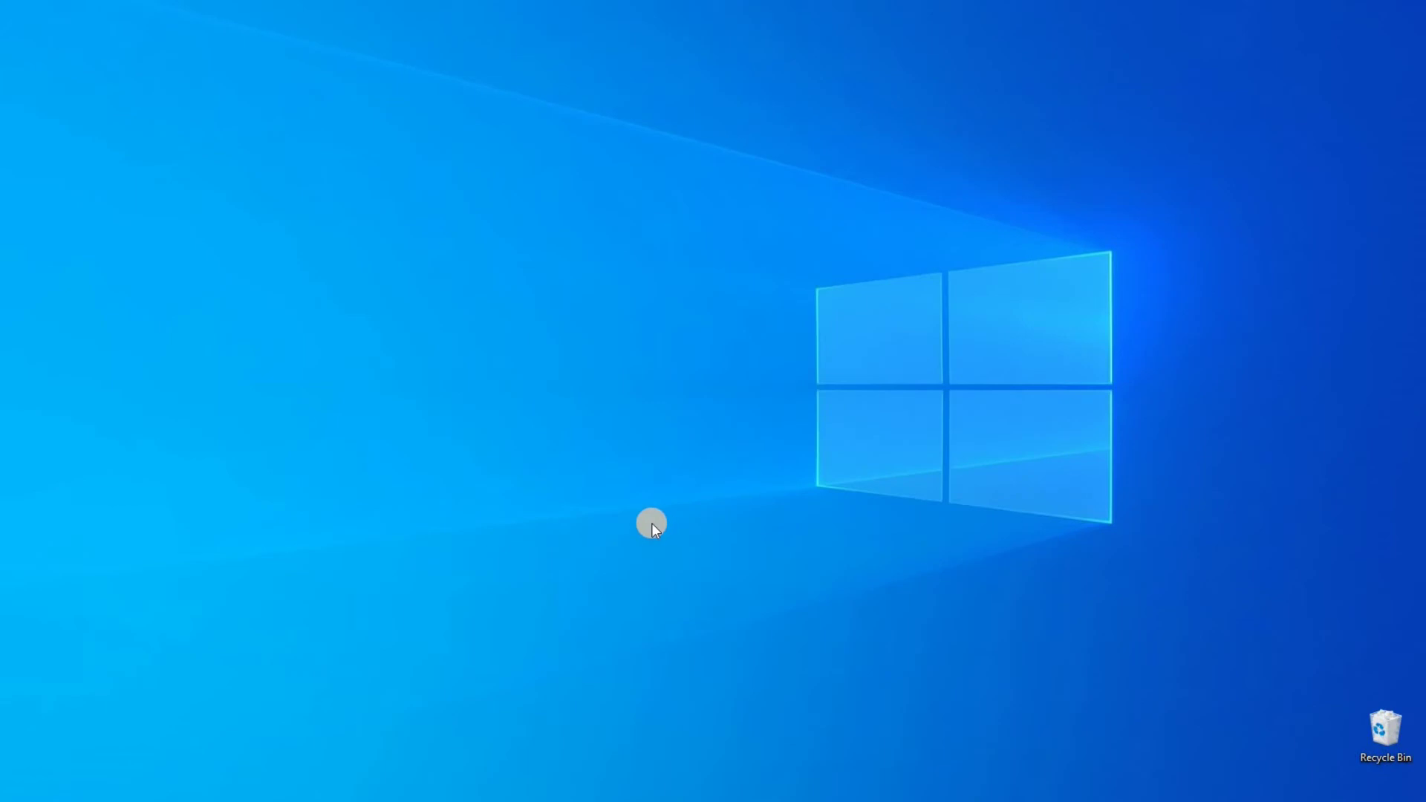
Open drive C: in File Explorer and create a new text document in its root
key("super+e")
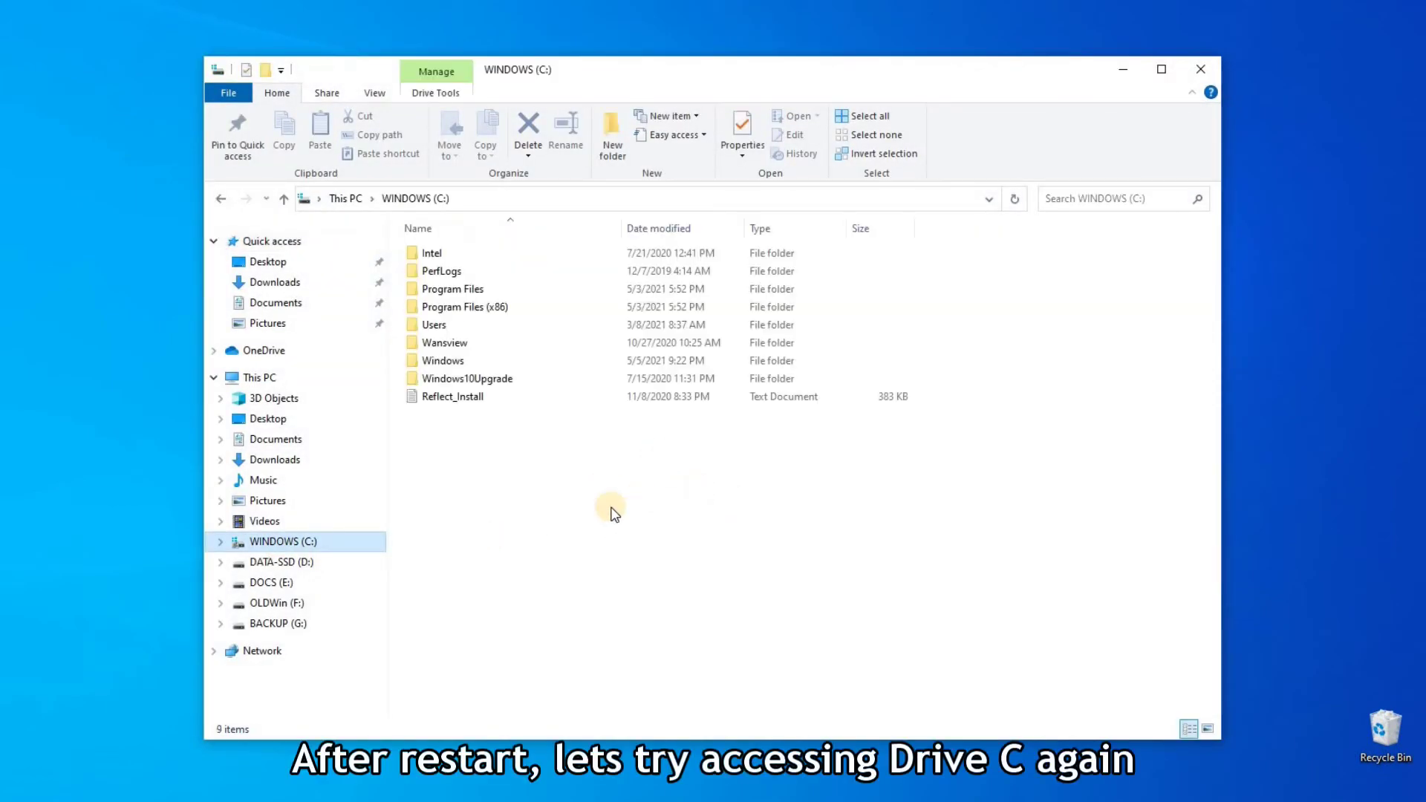
right_click(670, 490)
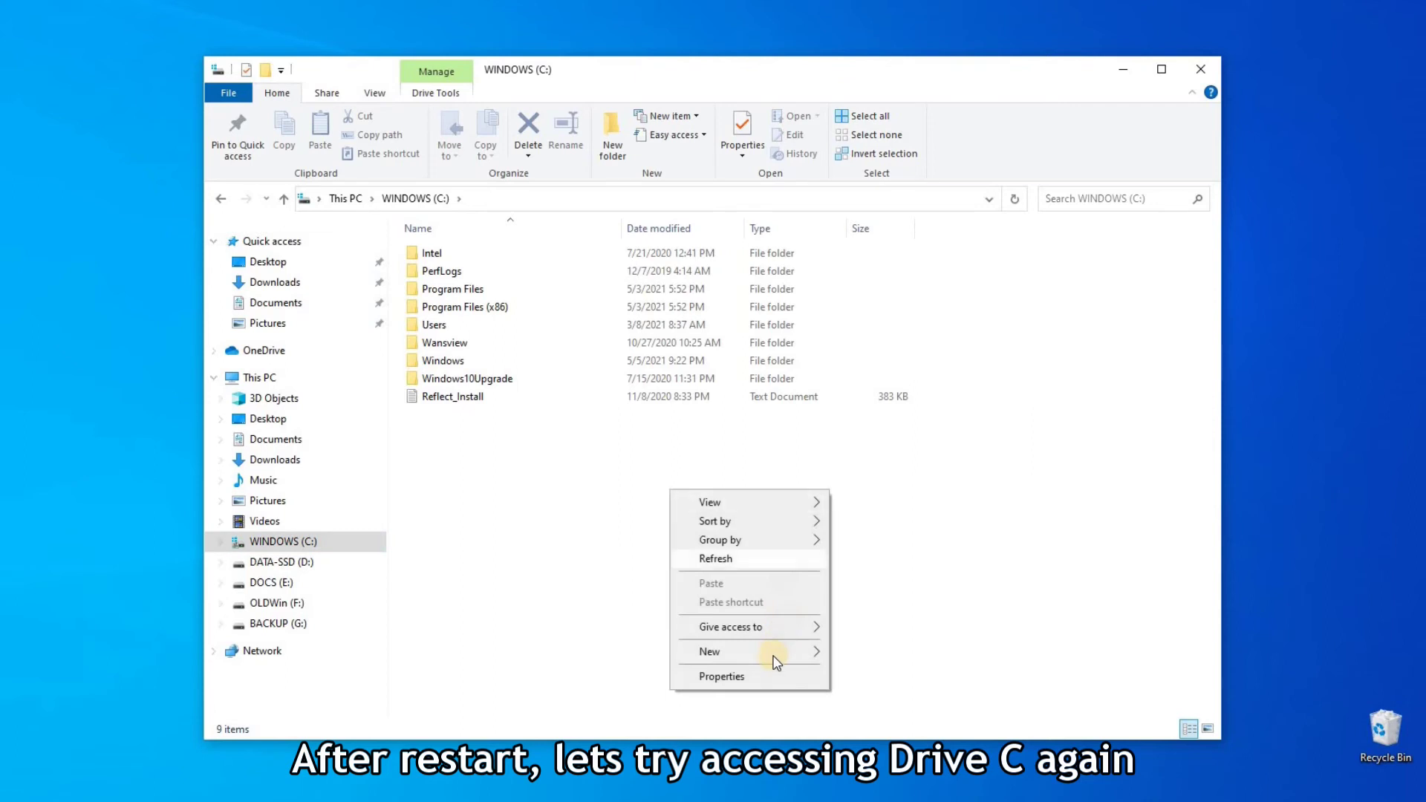
mouse_move(777, 652)
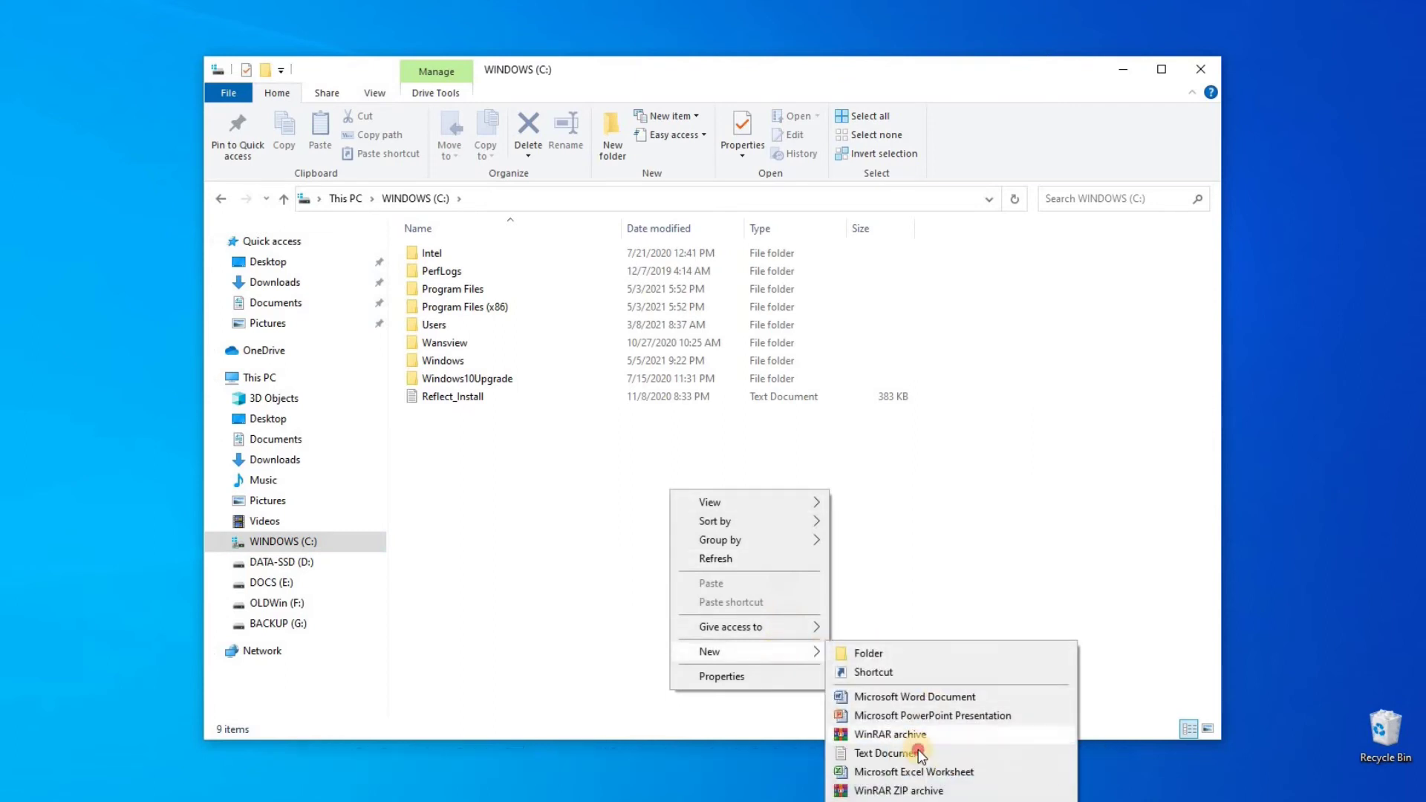
left_click(916, 752)
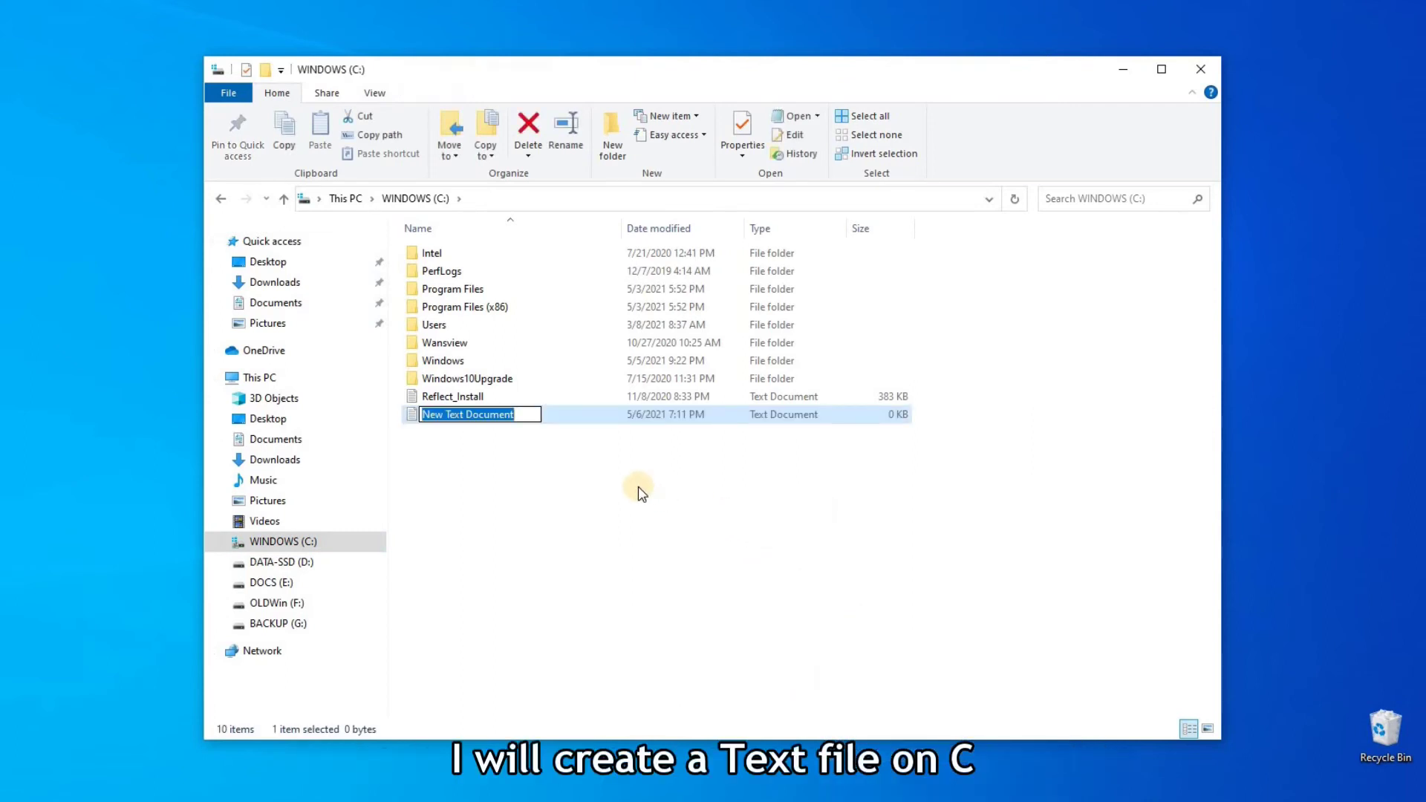
Enter the text "asodfjalskdfjlkasdf" in the new text document on drive C:, save it and close the document
left_click(524, 468)
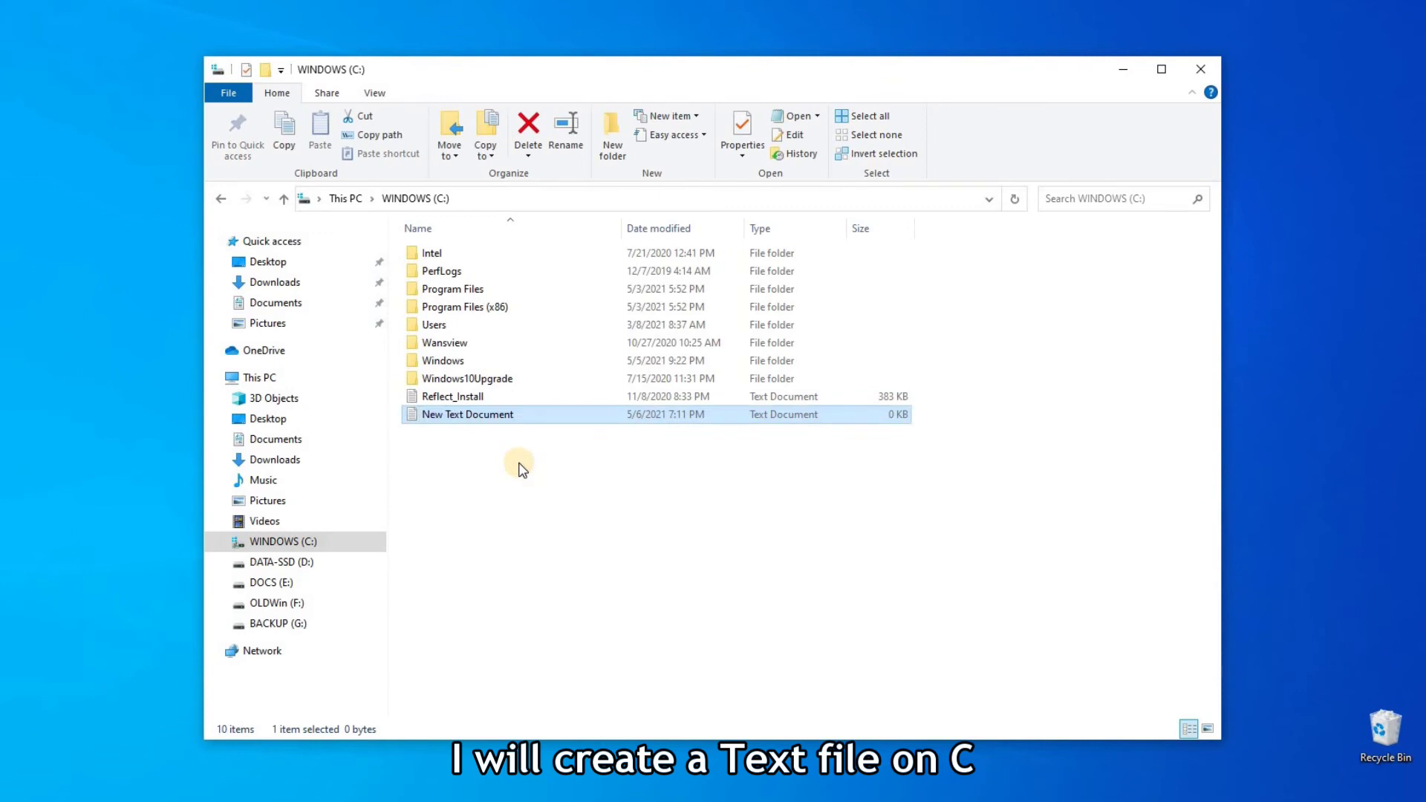
double_click(488, 415)
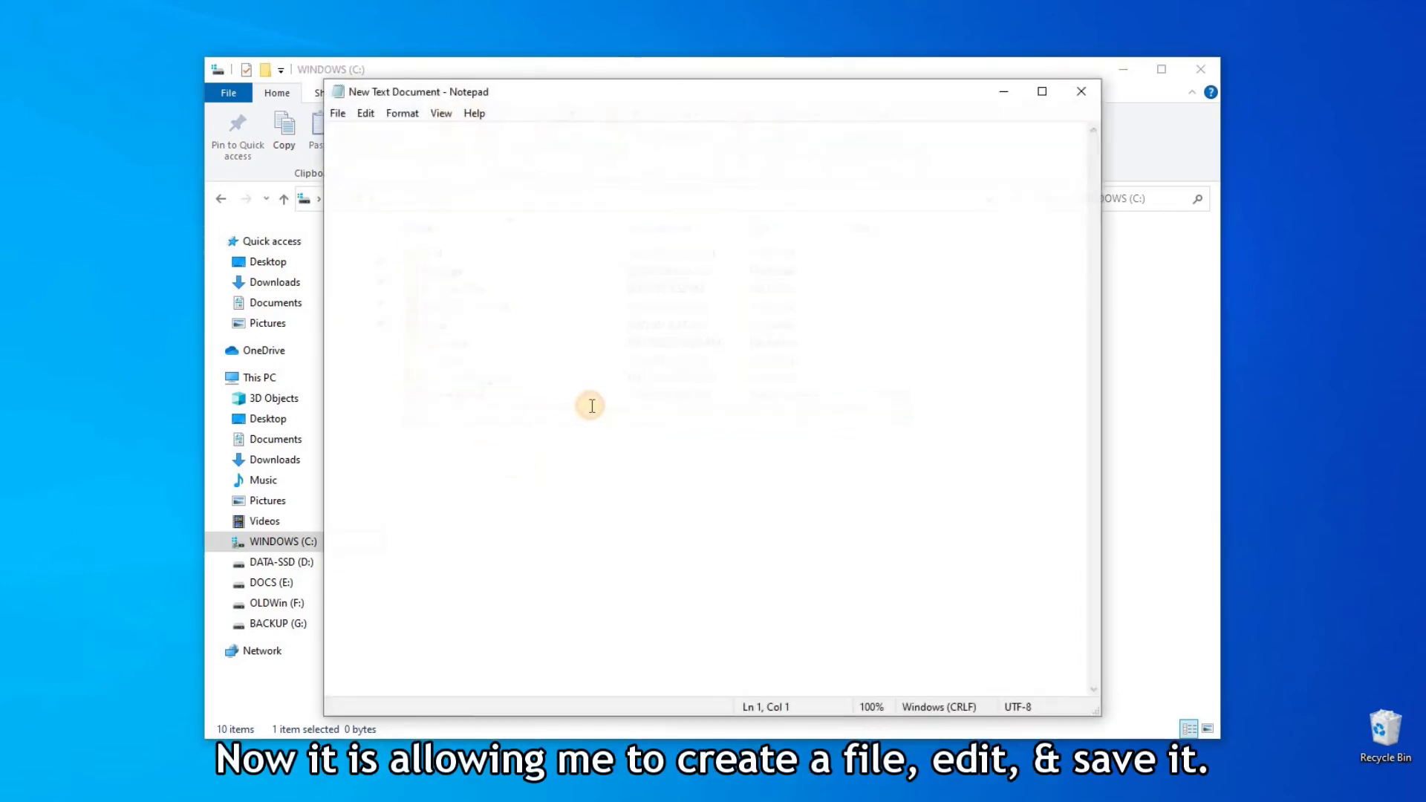
type("asodfjalskdfjlkasdf")
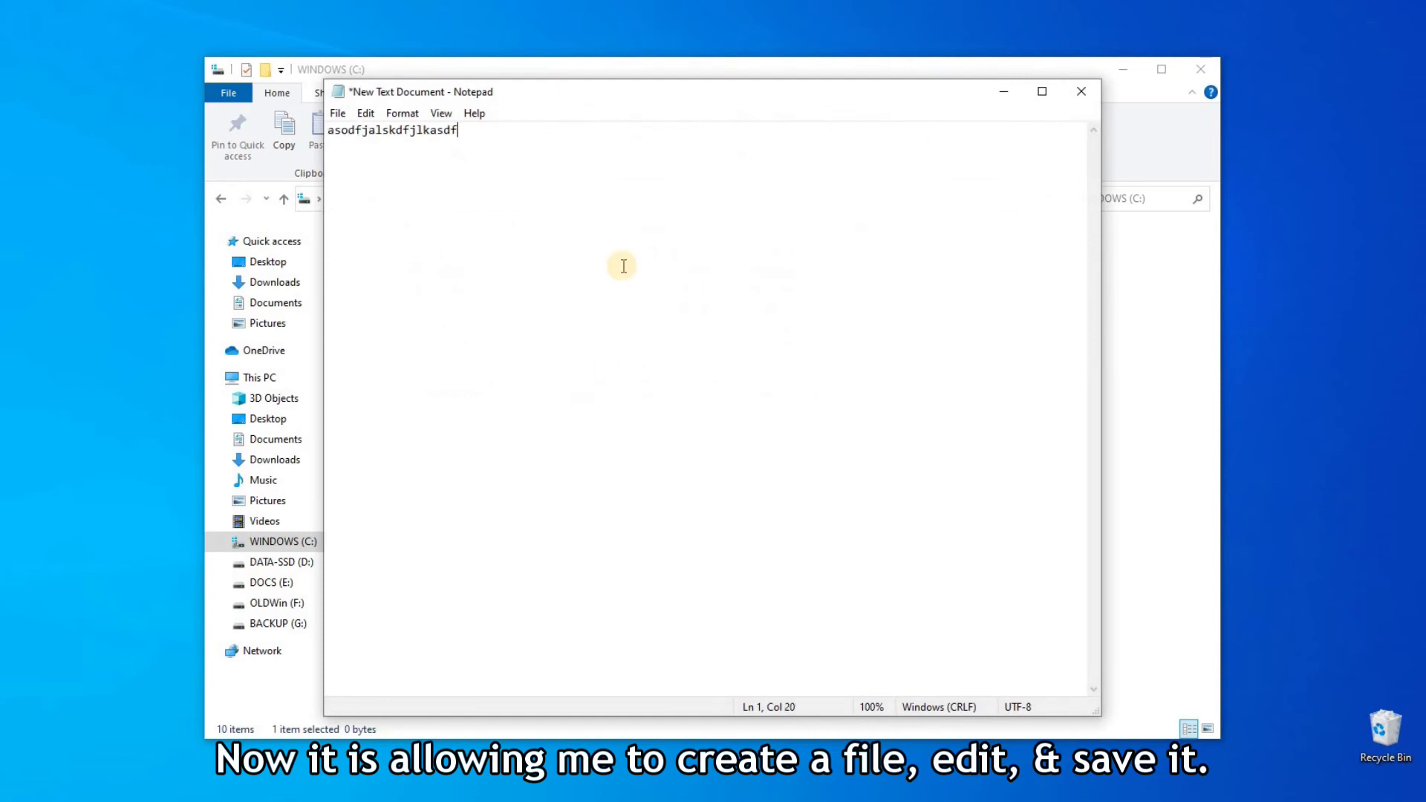
left_click(338, 114)
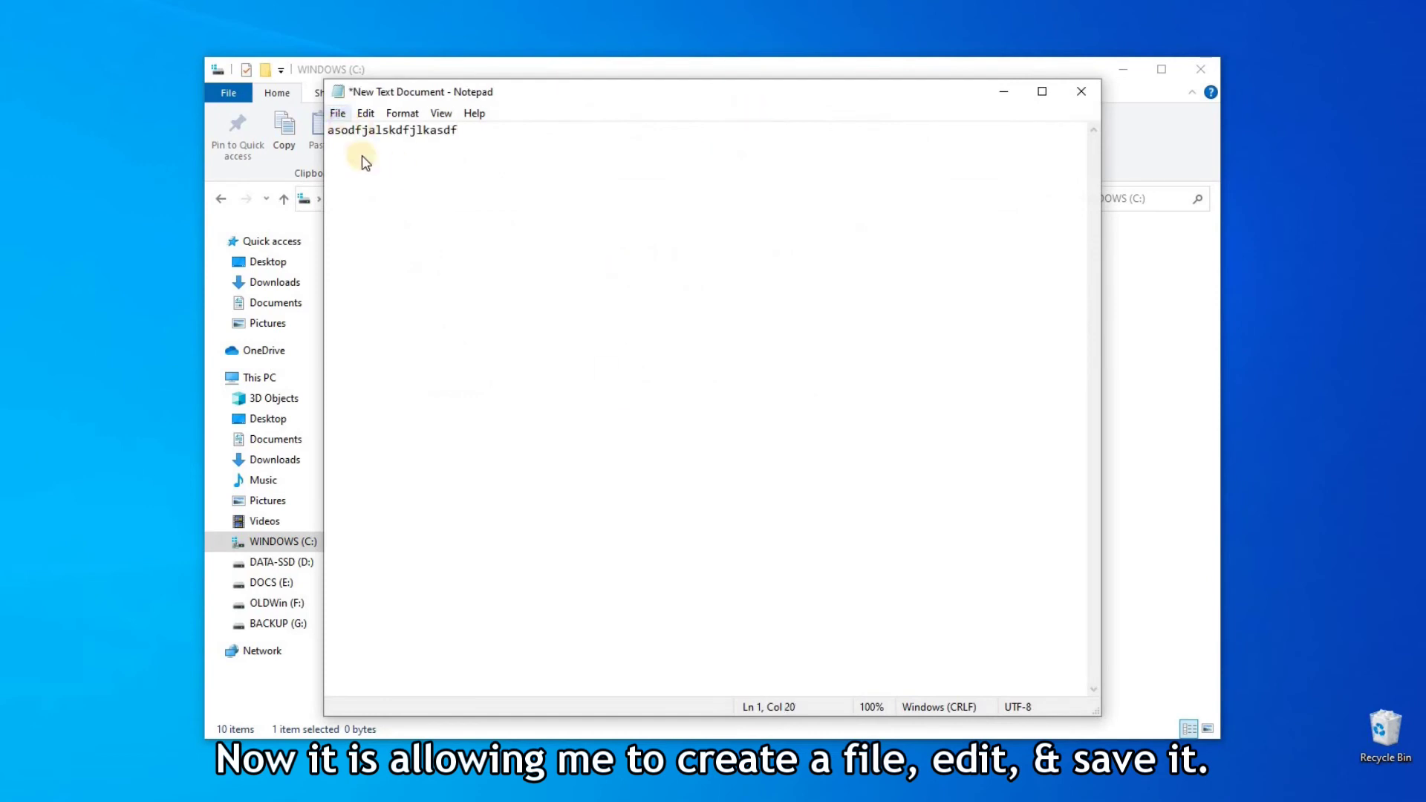
left_click(364, 188)
left_click(1079, 91)
Create a second text document in the root of drive C:, keeping its default name
right_click(529, 489)
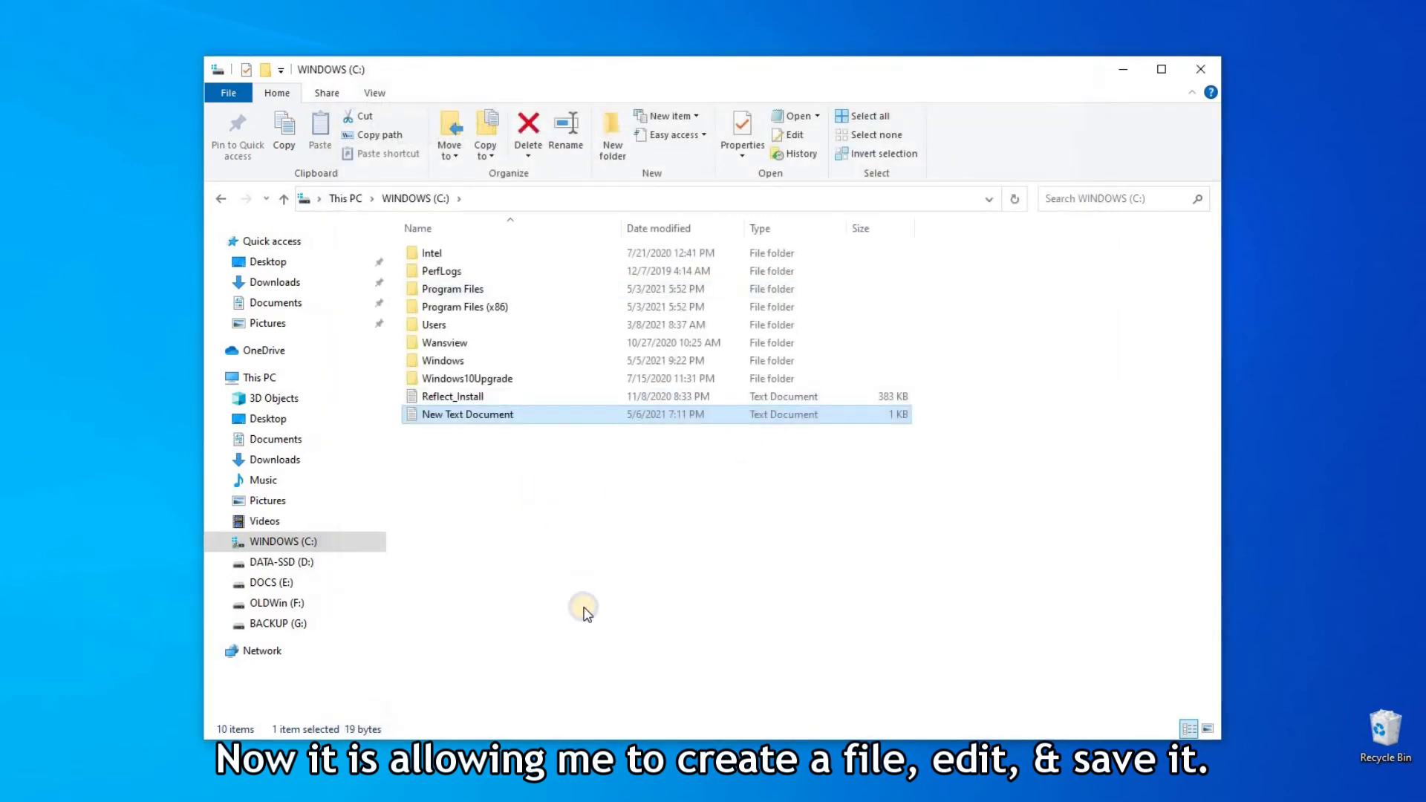
mouse_move(627, 669)
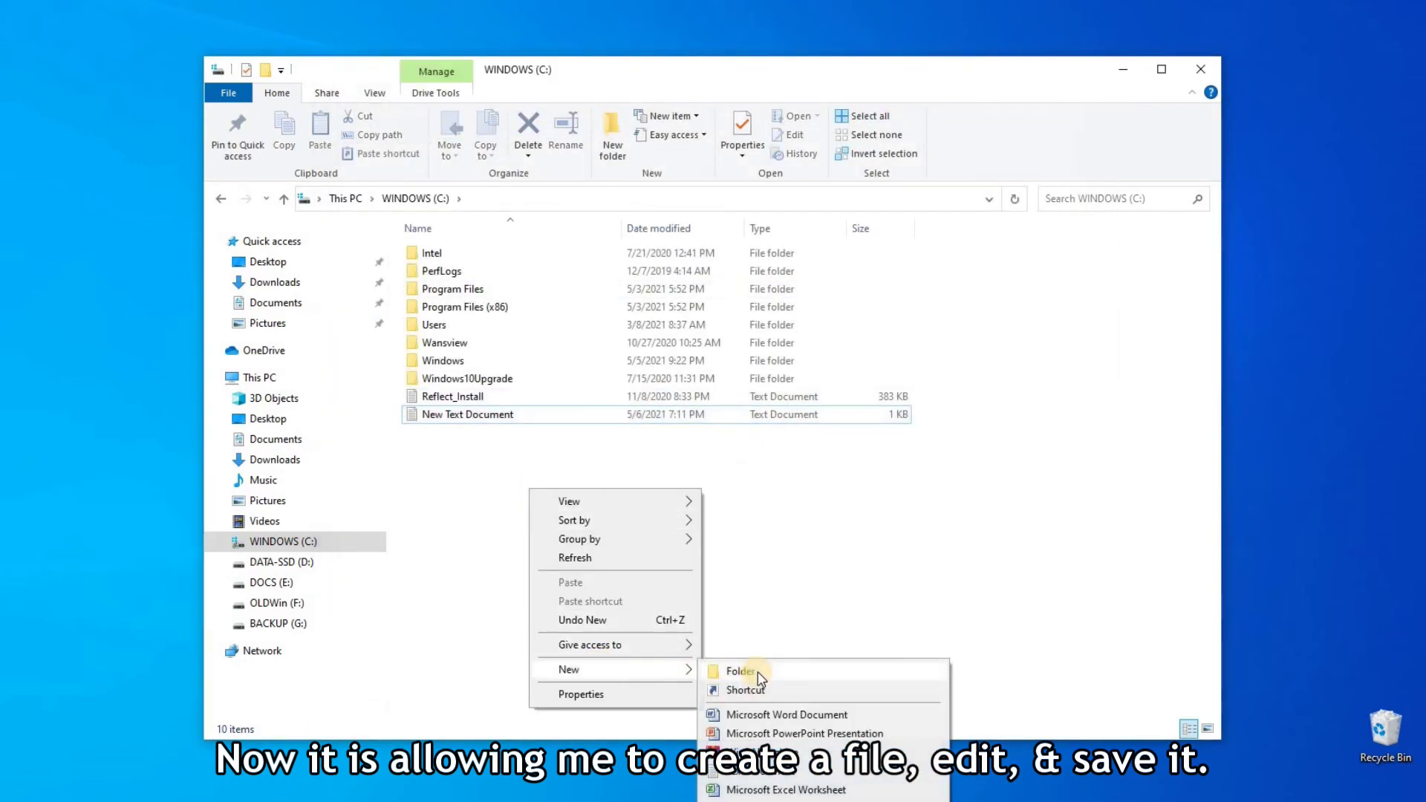
left_click(775, 773)
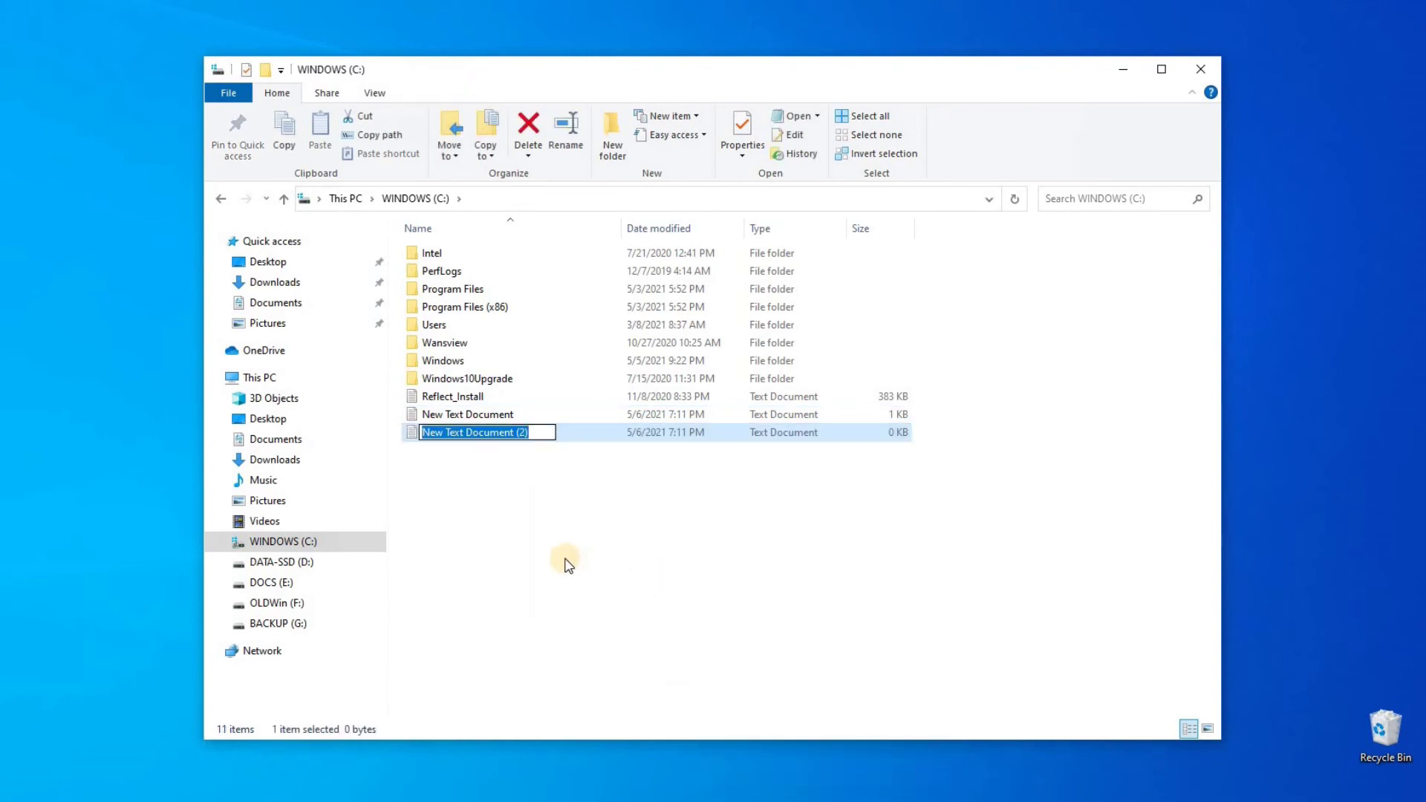
left_click(551, 551)
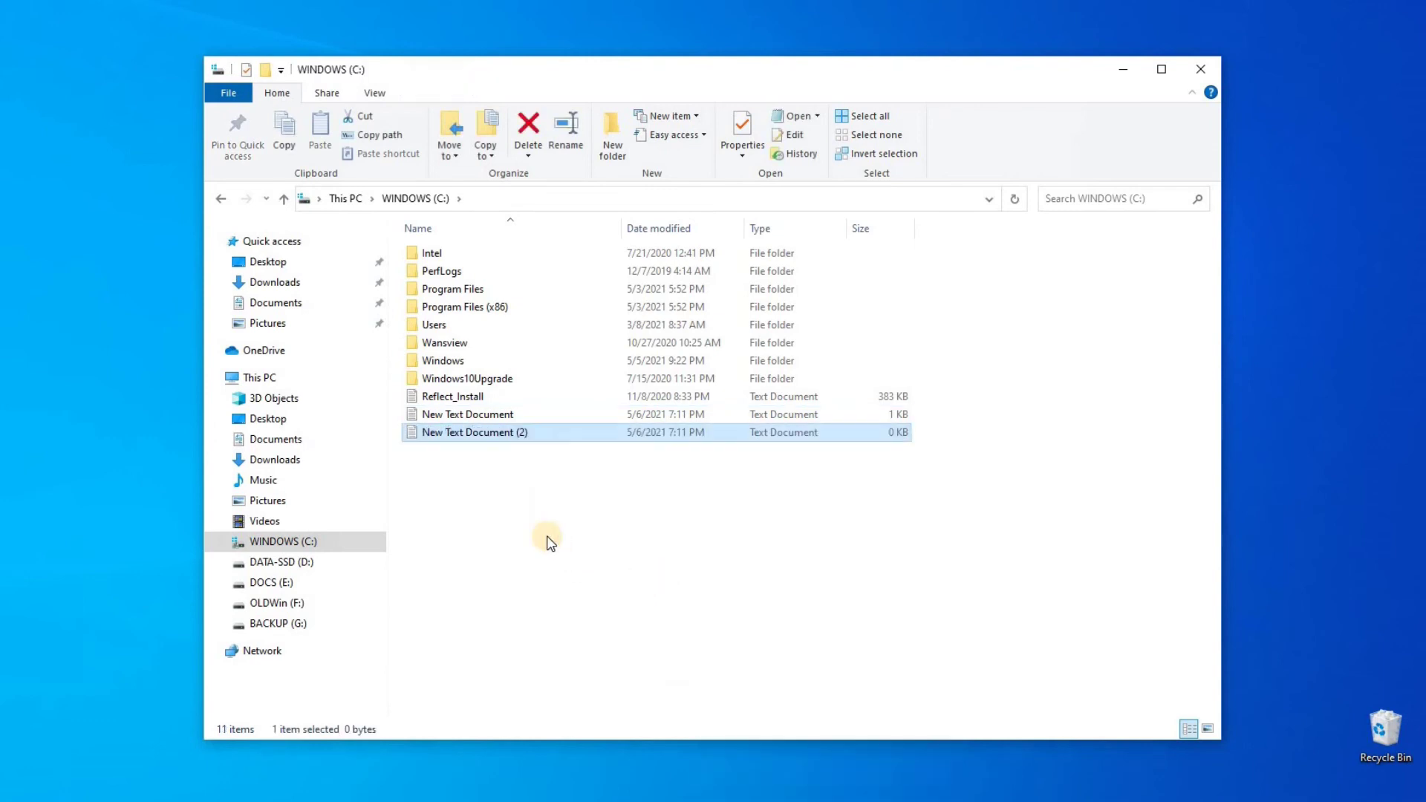
Rename the second new text document as "Yay I can modify Drive C now!"
left_click(477, 439)
key("F2")
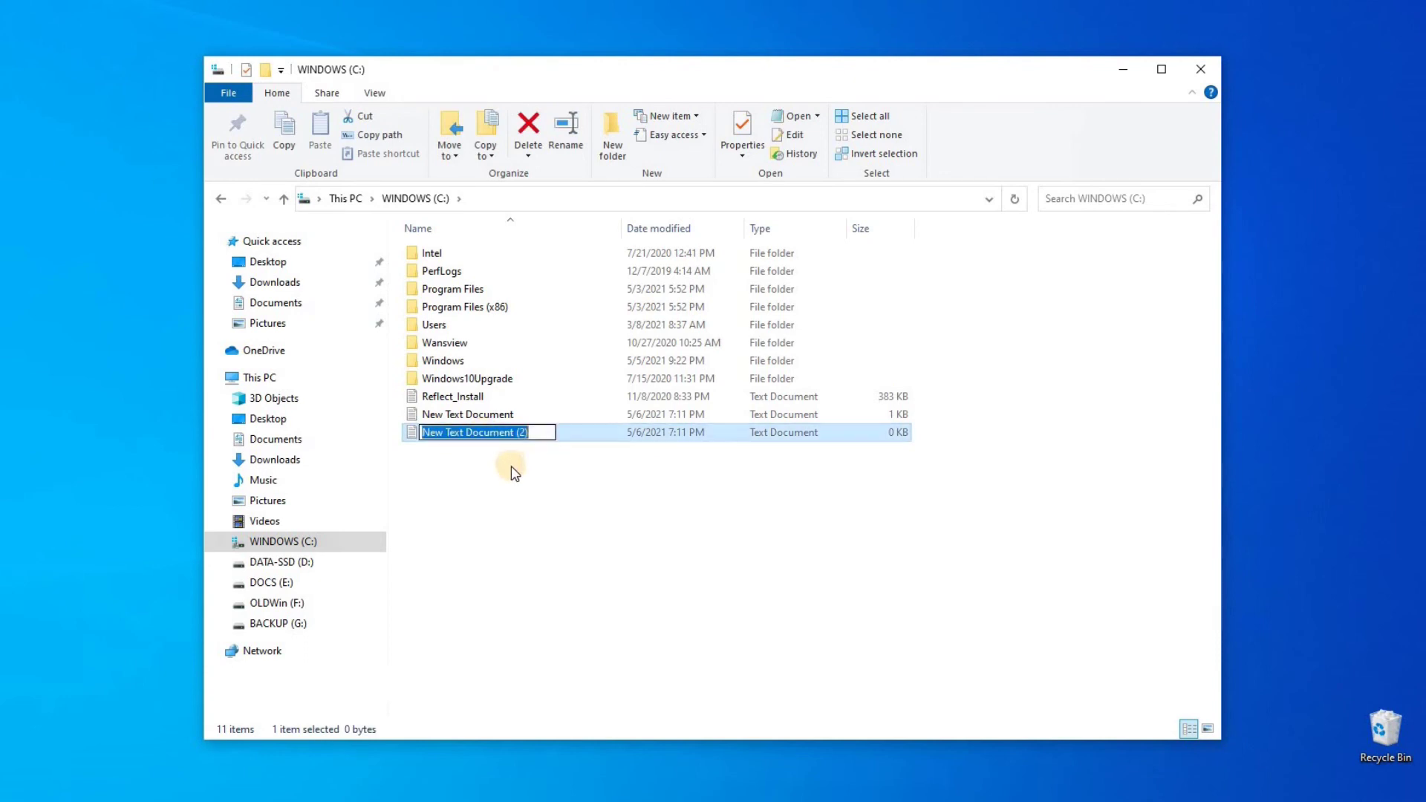
type("Yay")
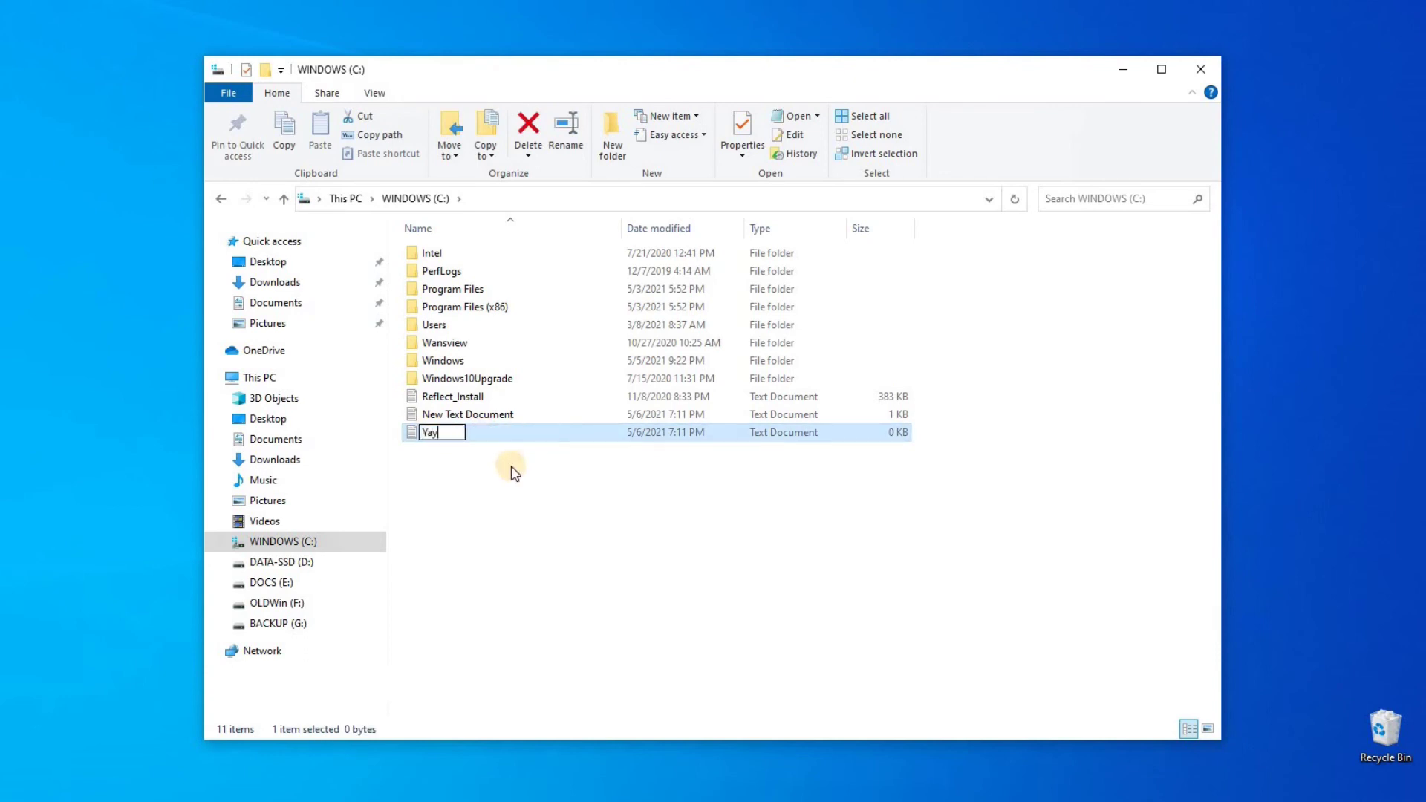
type(" I can modify")
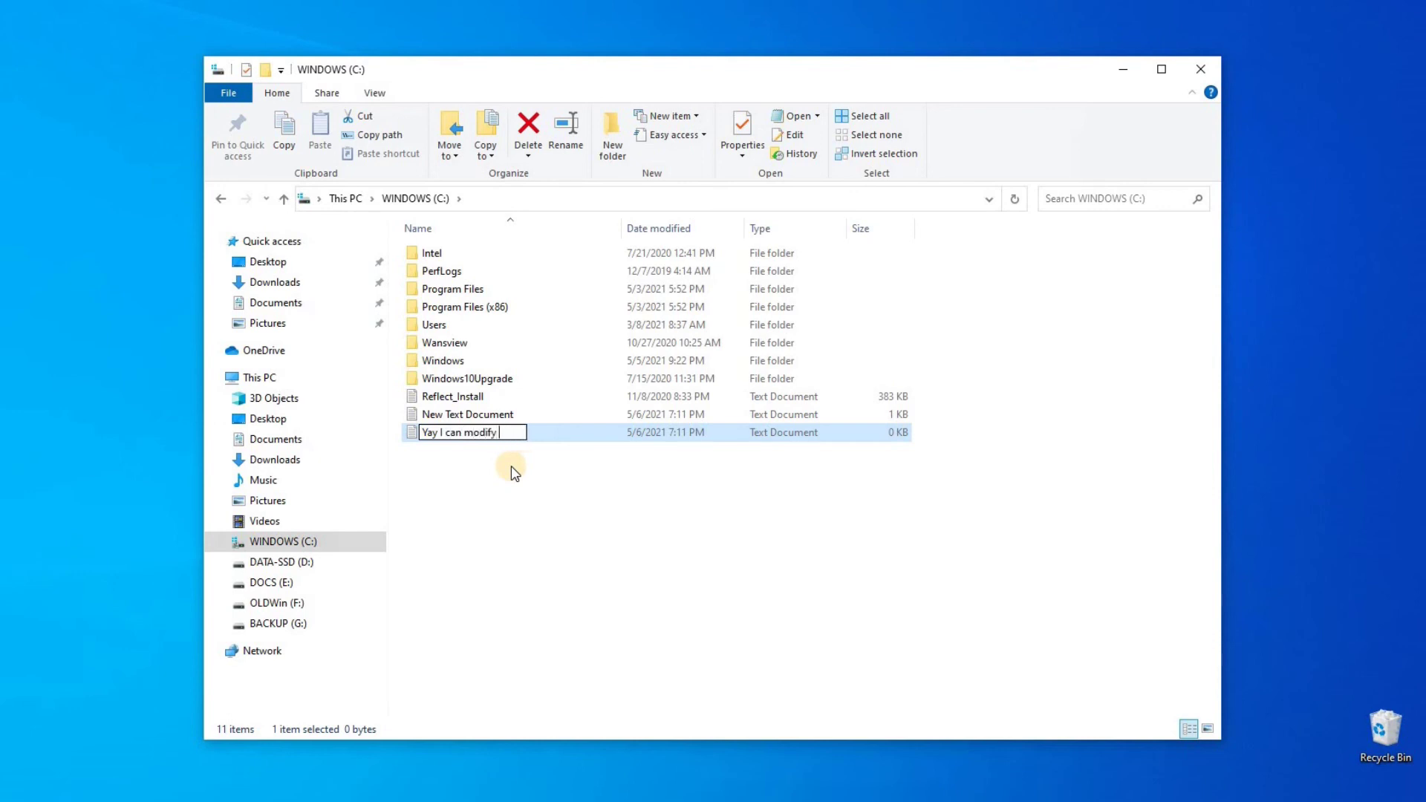
type(" Drive C now!")
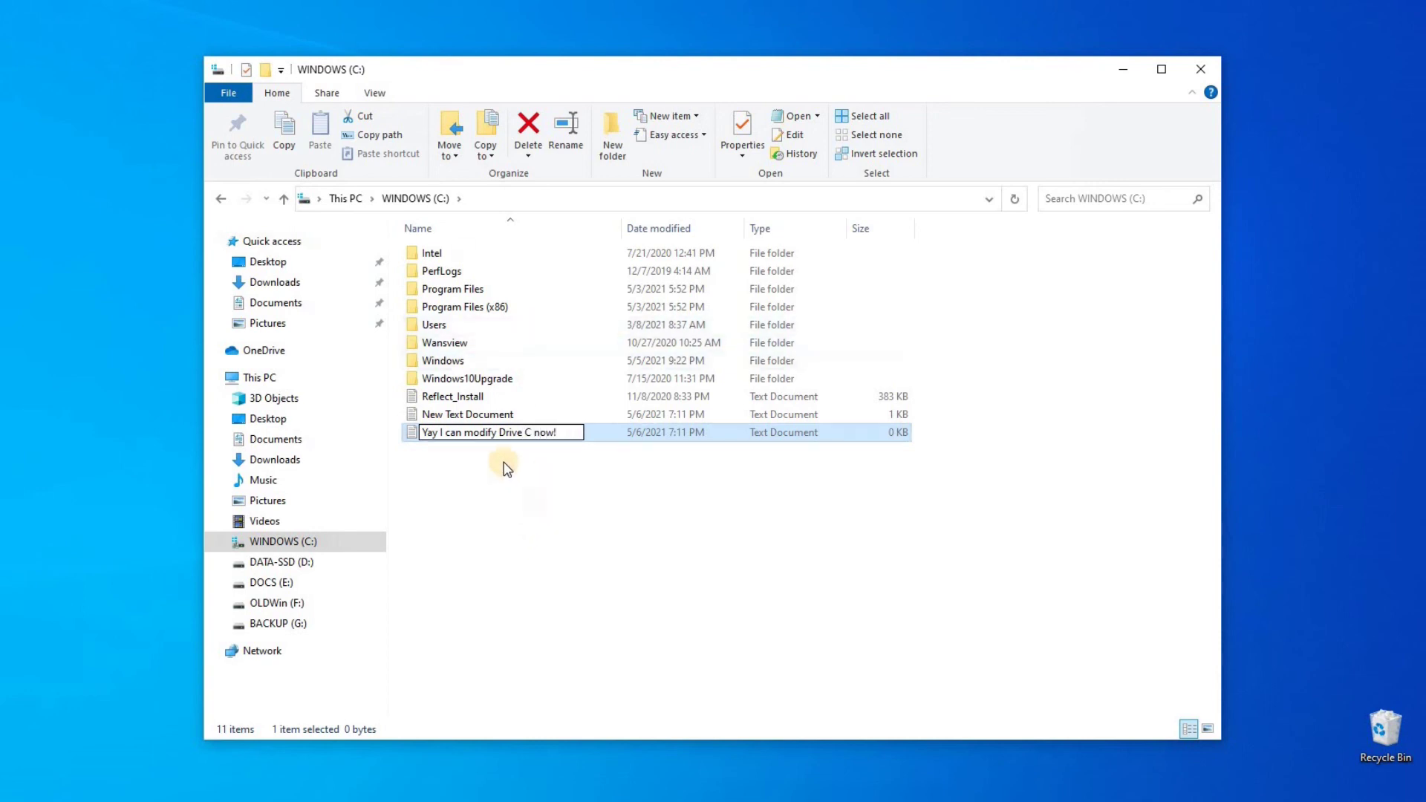
left_click(457, 450)
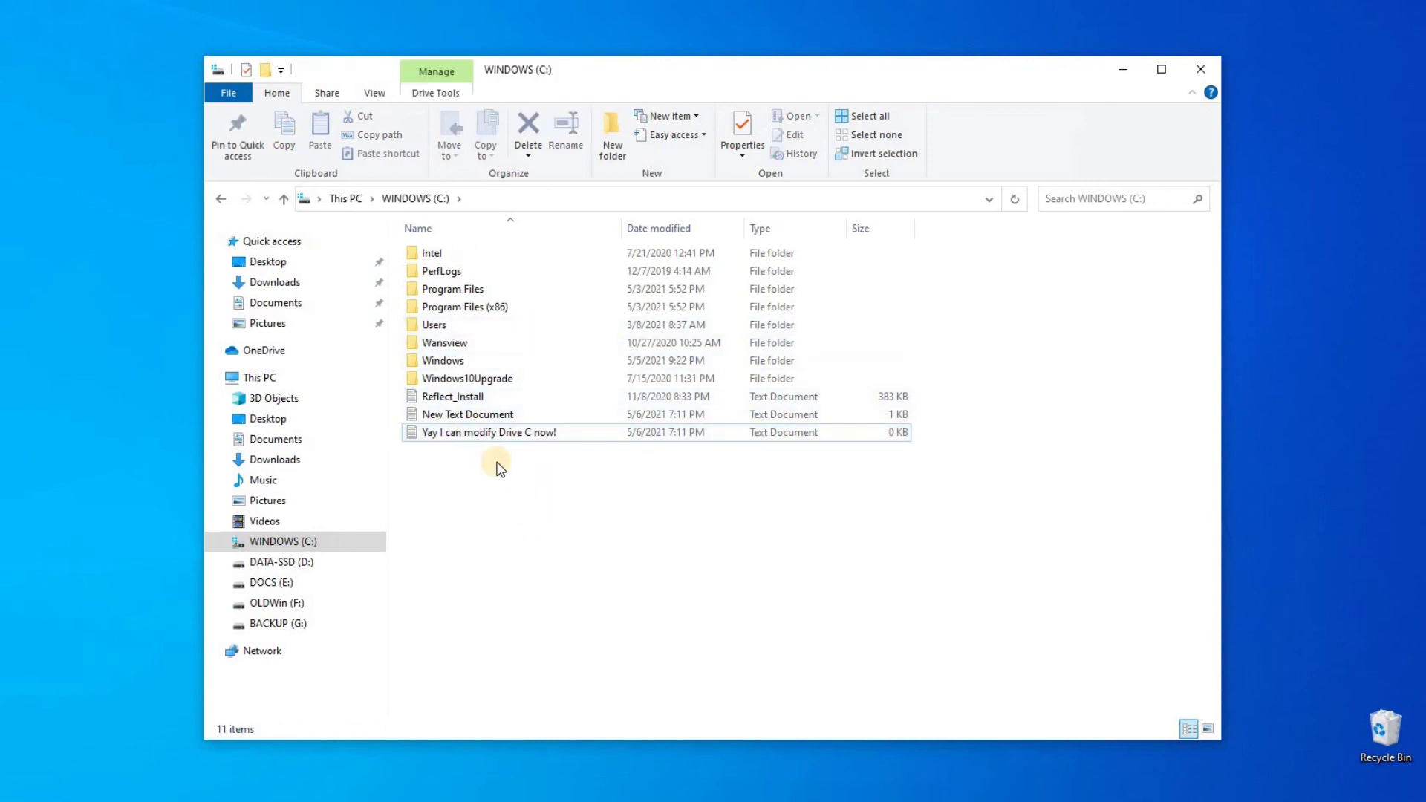